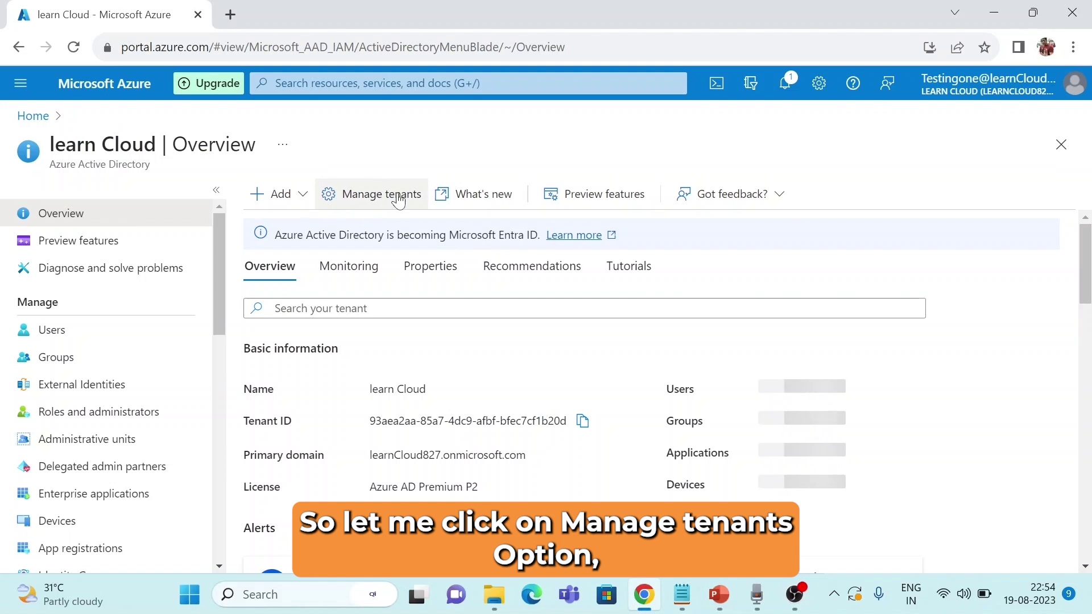
# Step: Start creating a new tenant of type Azure Active Directory from tenant management and proceed to its configuration
pyautogui.click(372, 194)
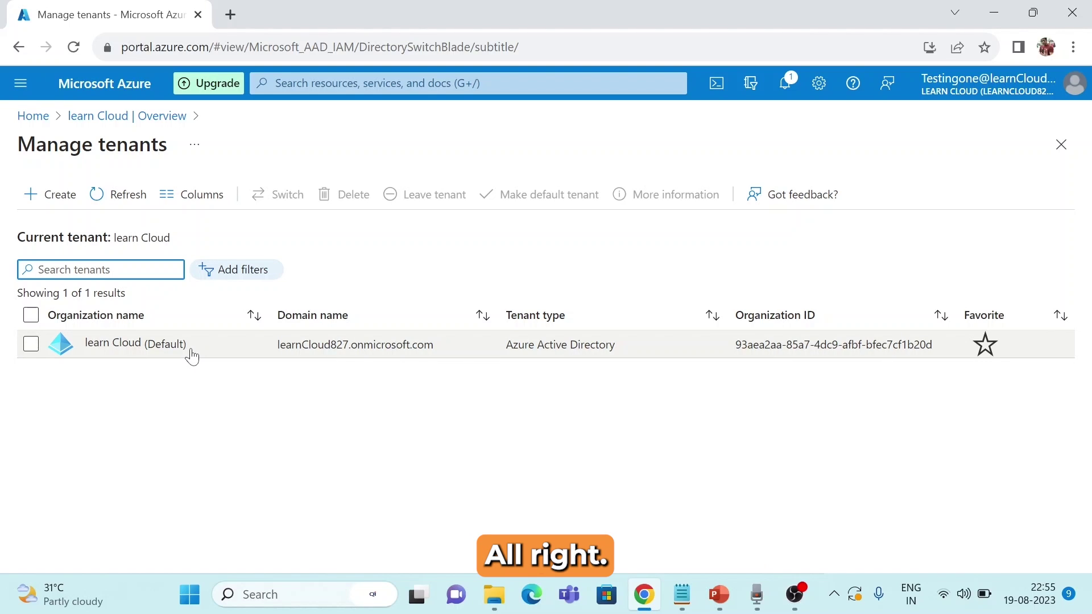
pyautogui.click(56, 204)
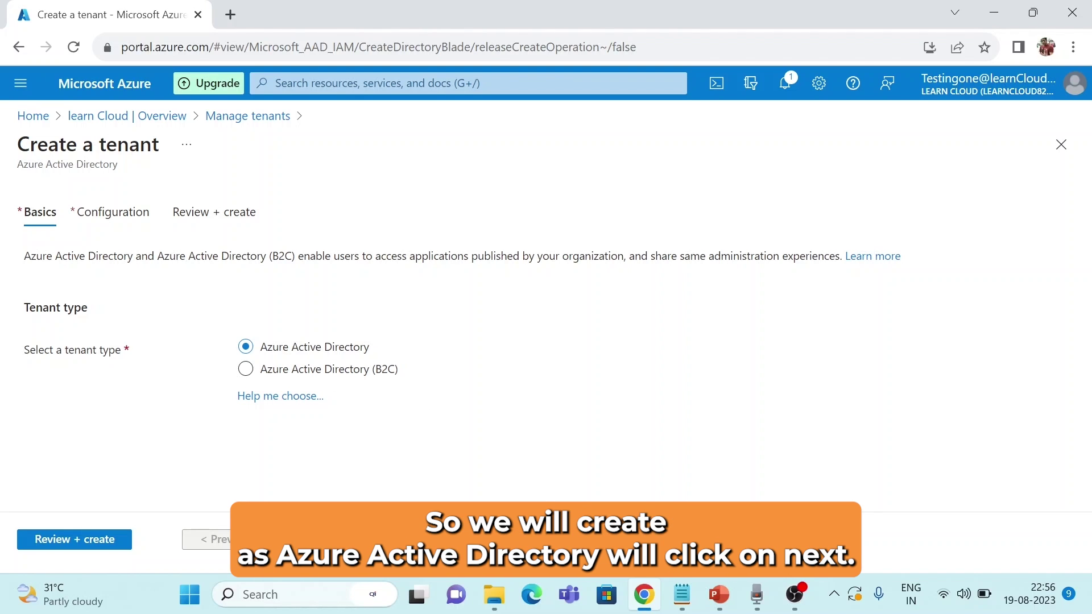
pyautogui.click(268, 539)
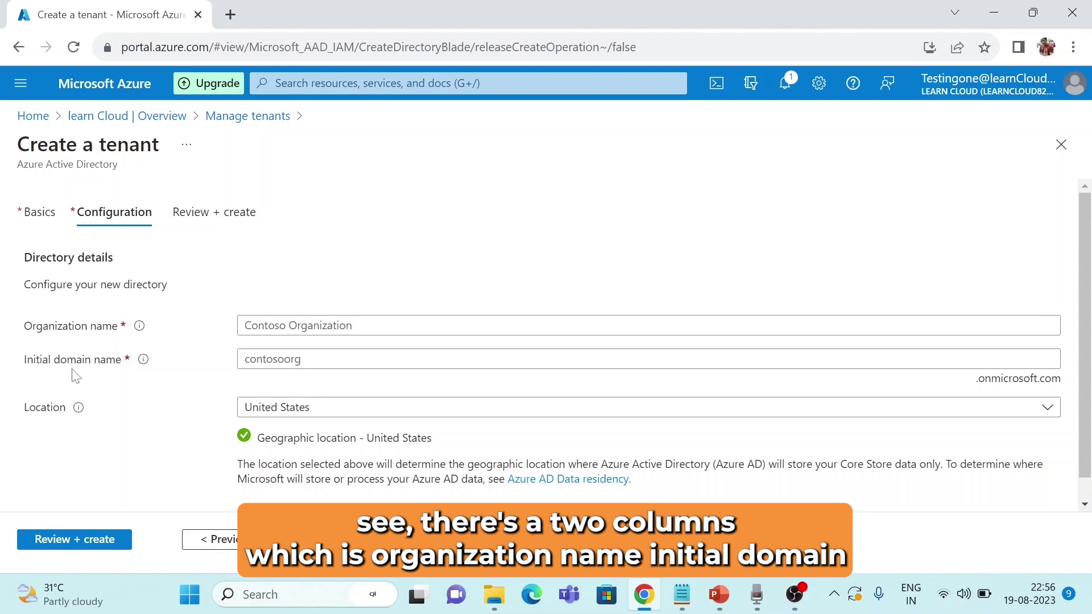
# Step: Enter 19 Aug 2023 as the organization name and 19Aug2023 as the initial domain name
pyautogui.click(364, 326)
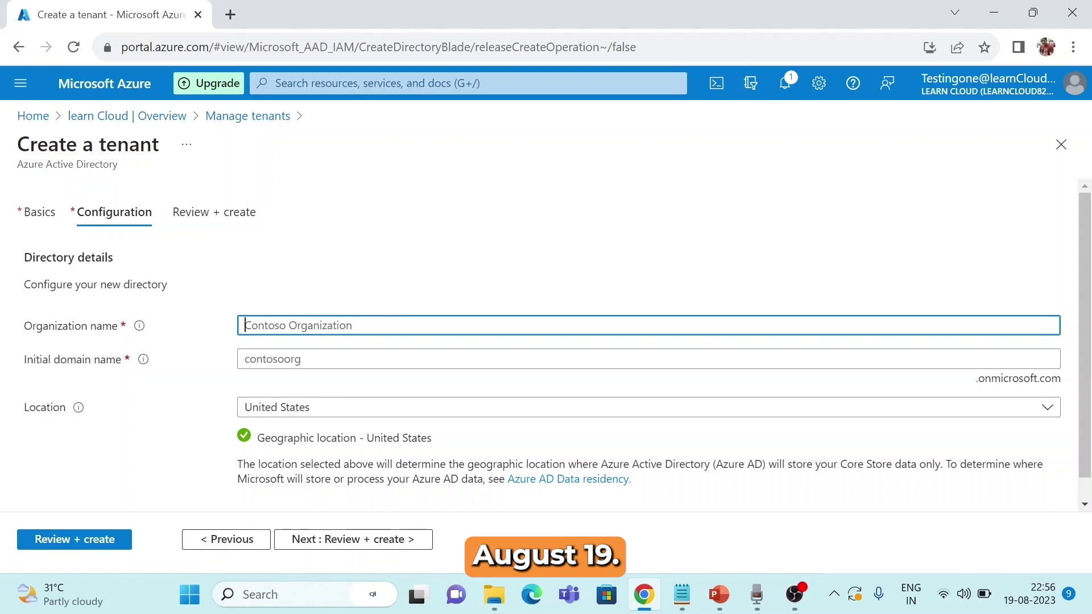
pyautogui.write('19')
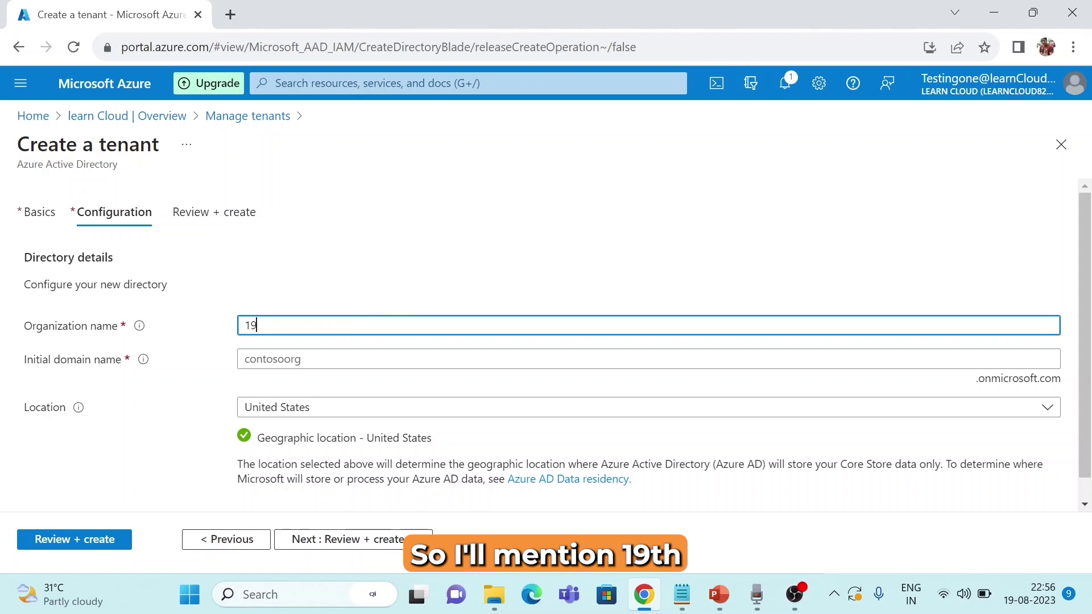
pyautogui.write(' Aug')
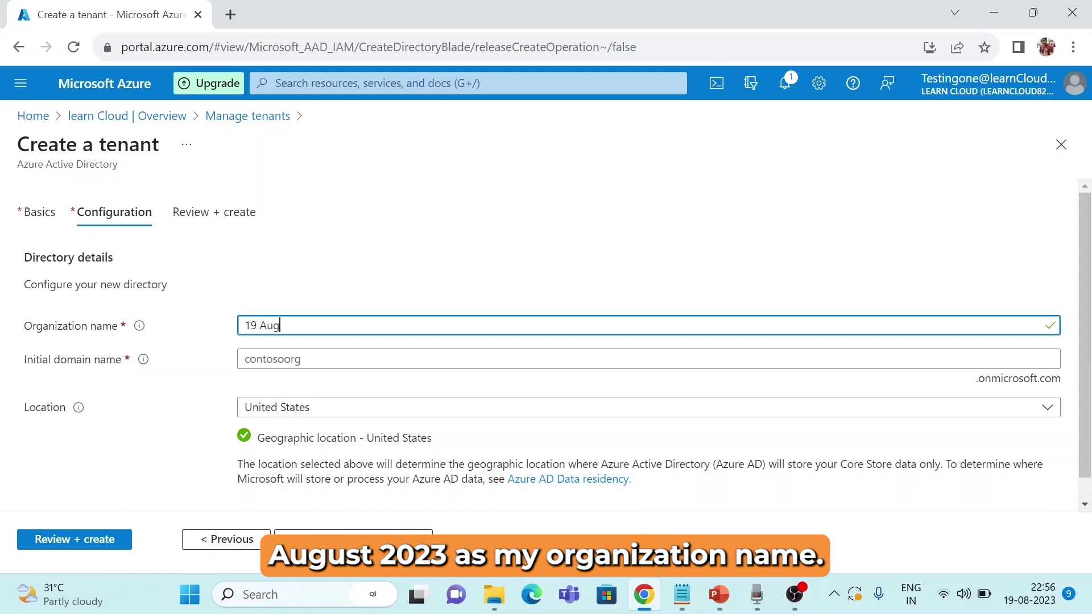
pyautogui.write(' 2023')
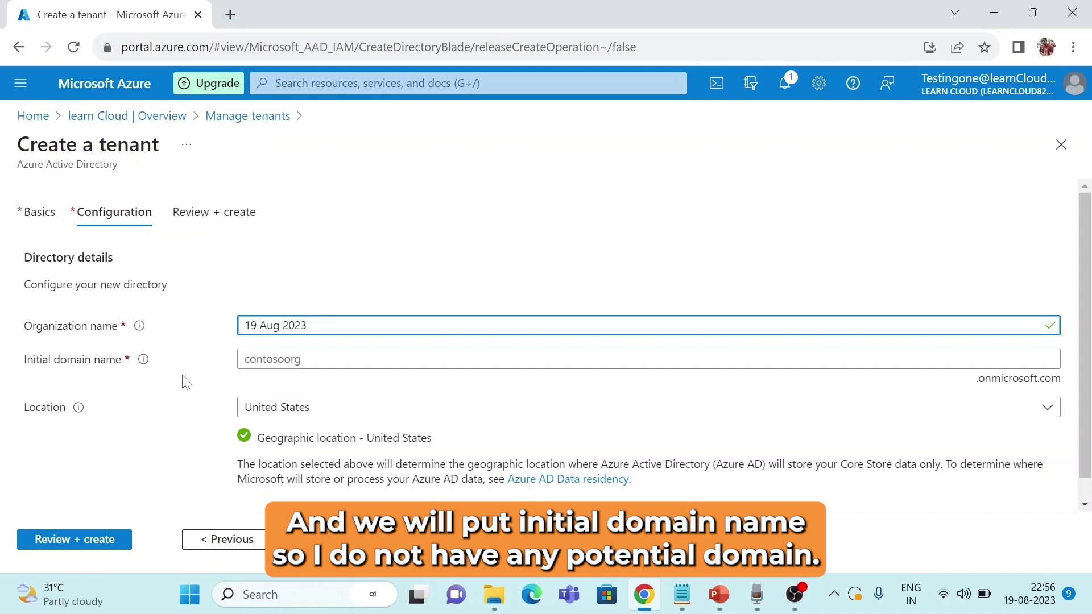
pyautogui.click(256, 359)
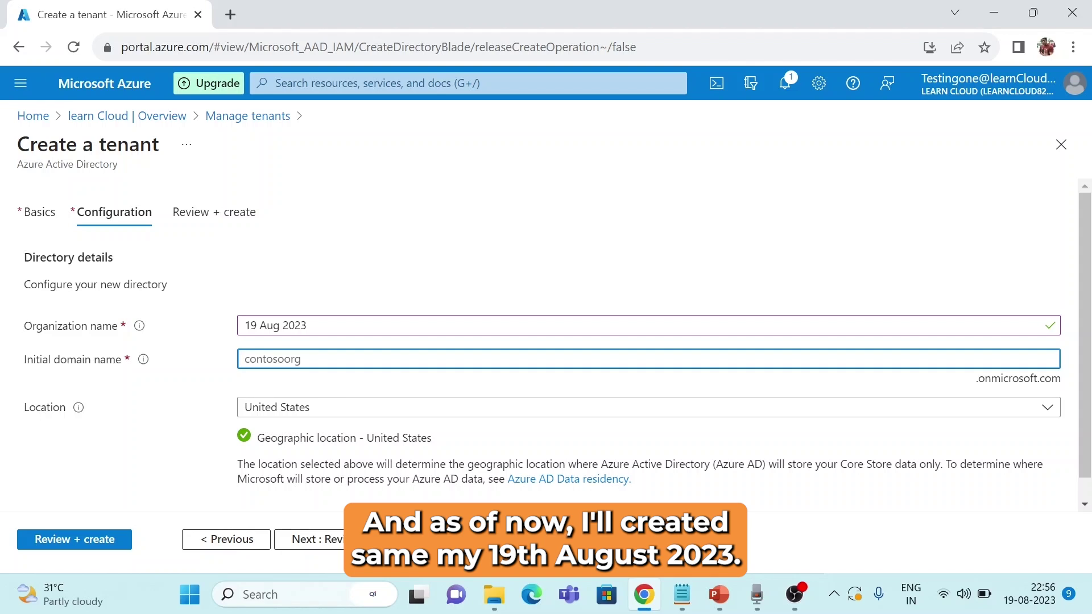
pyautogui.write('19Aug2023')
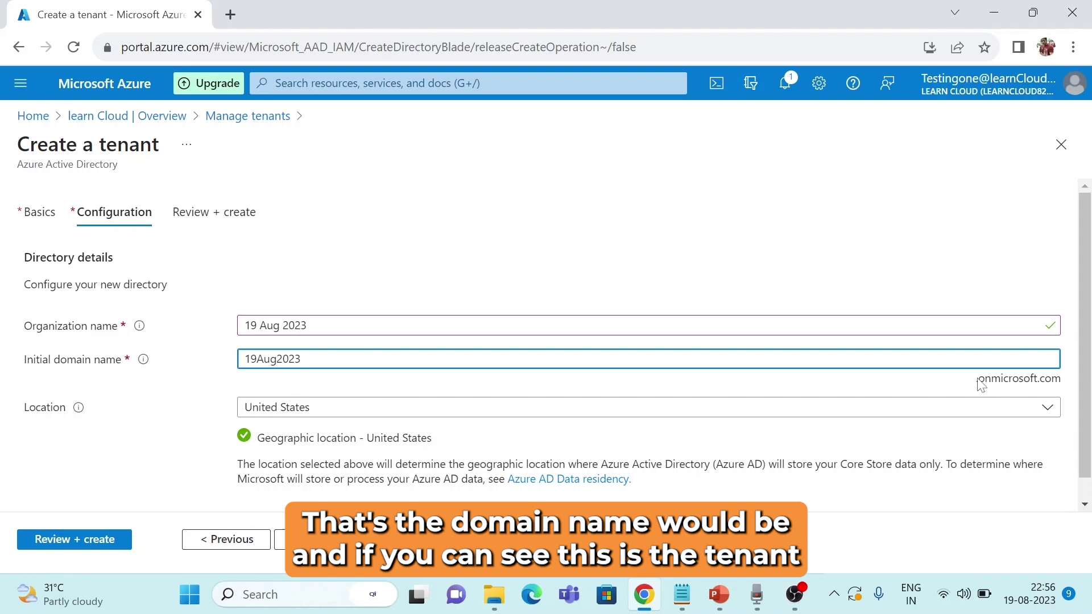
pyautogui.moveTo(979, 378); pyautogui.dragTo(1050, 358)
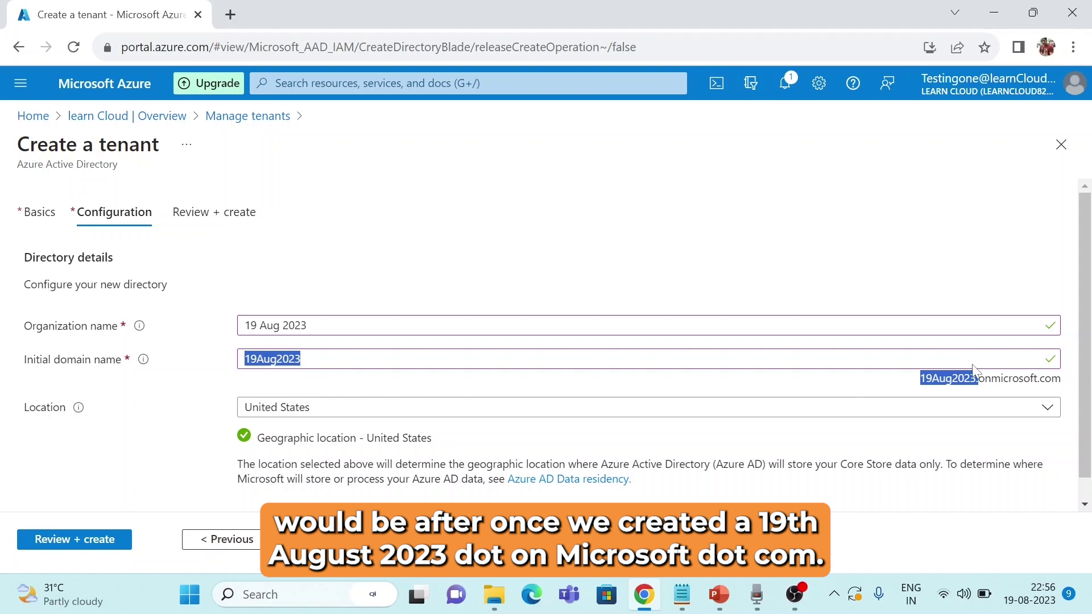
pyautogui.click(926, 243)
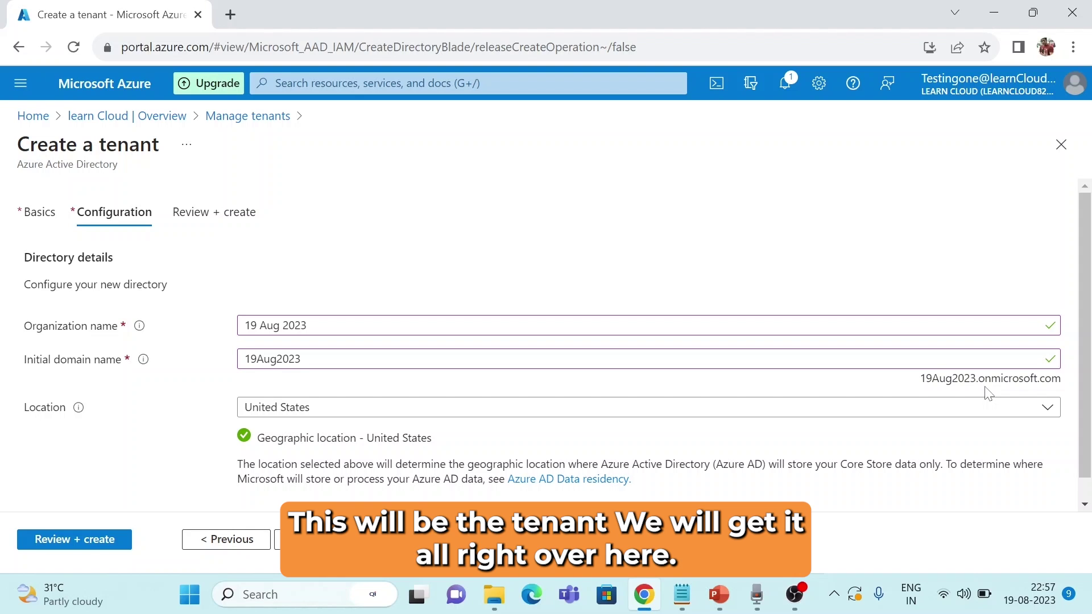
# Step: Set the new tenant's location to India
pyautogui.click(643, 417)
pyautogui.write('indi')
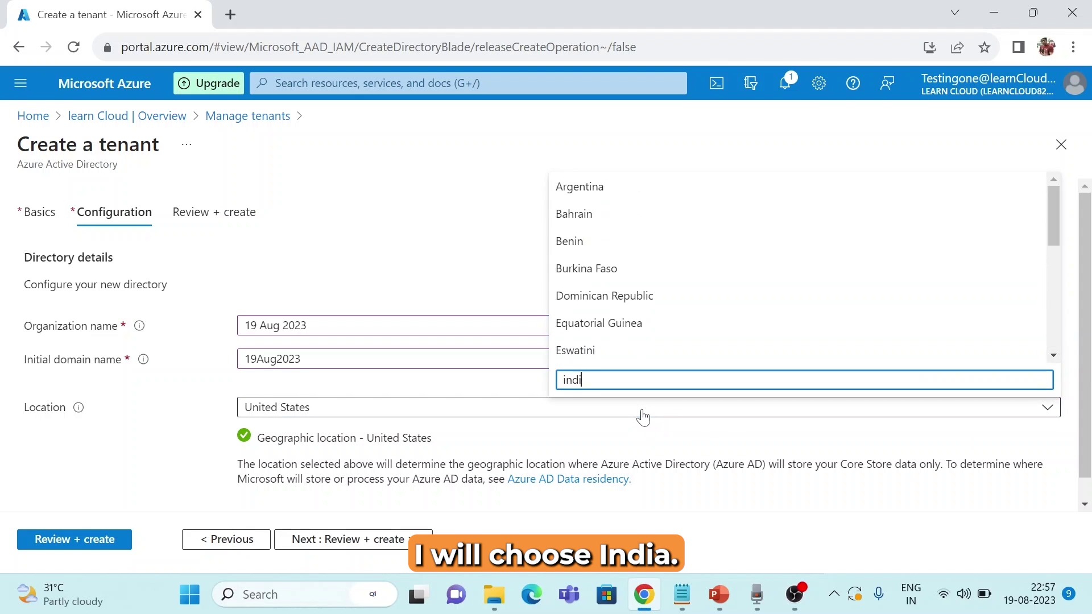
pyautogui.write('a')
pyautogui.click(569, 350)
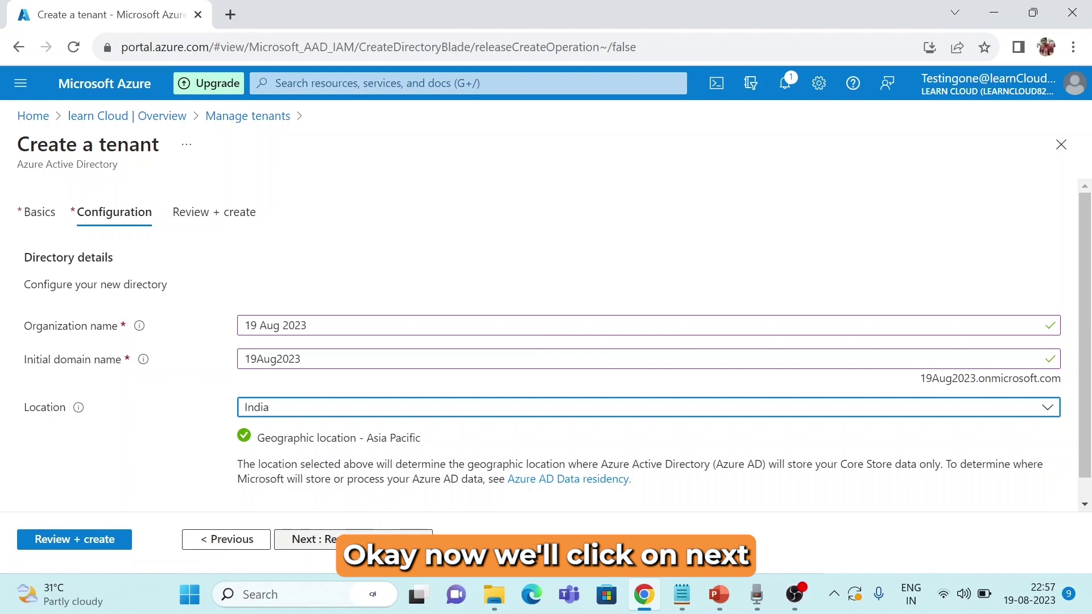
# Step: Review the tenant settings and create the tenant, completing the robot check with the CAPTCHA characters
pyautogui.click(370, 540)
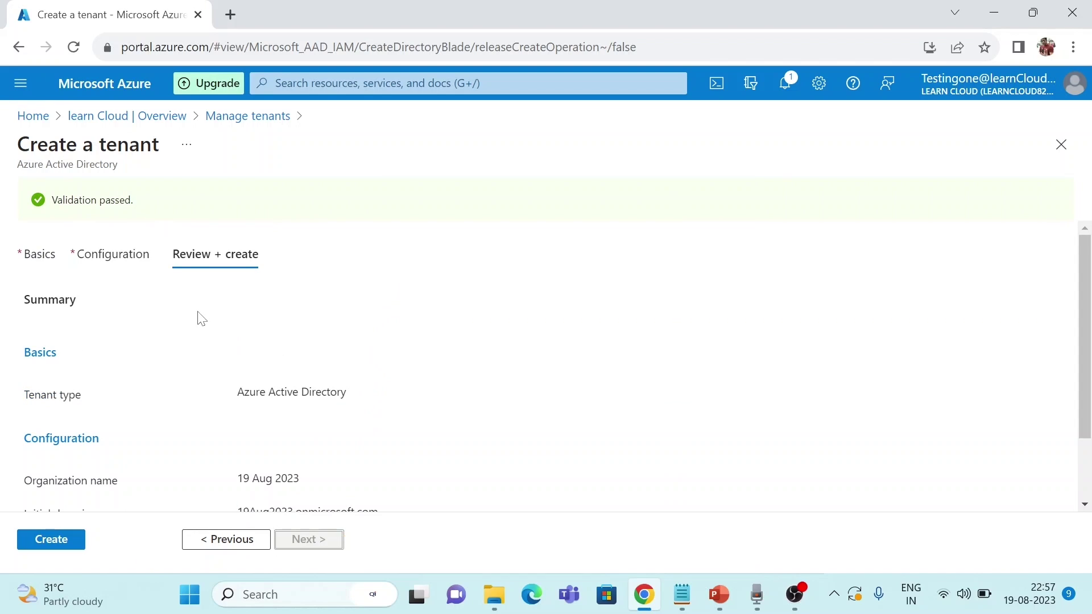
pyautogui.scroll(-2, 202, 318)
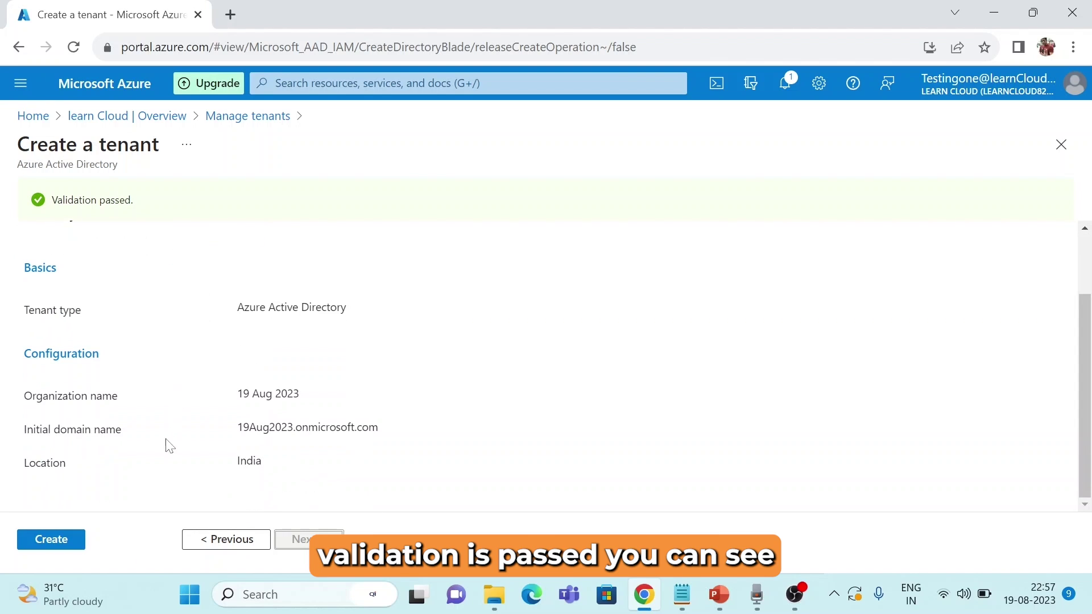
pyautogui.click(63, 549)
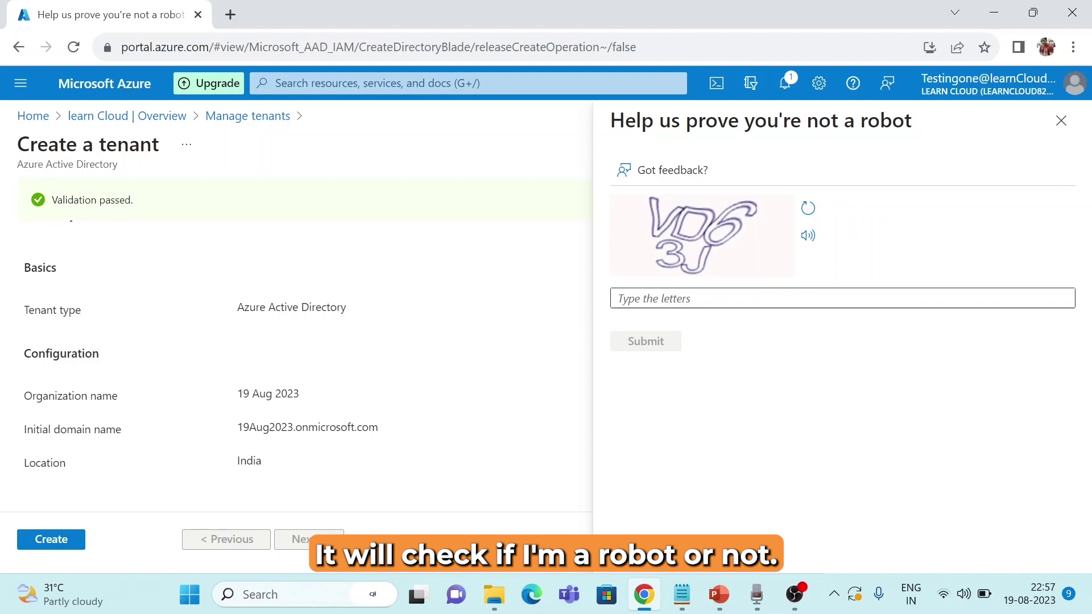
pyautogui.click(714, 299)
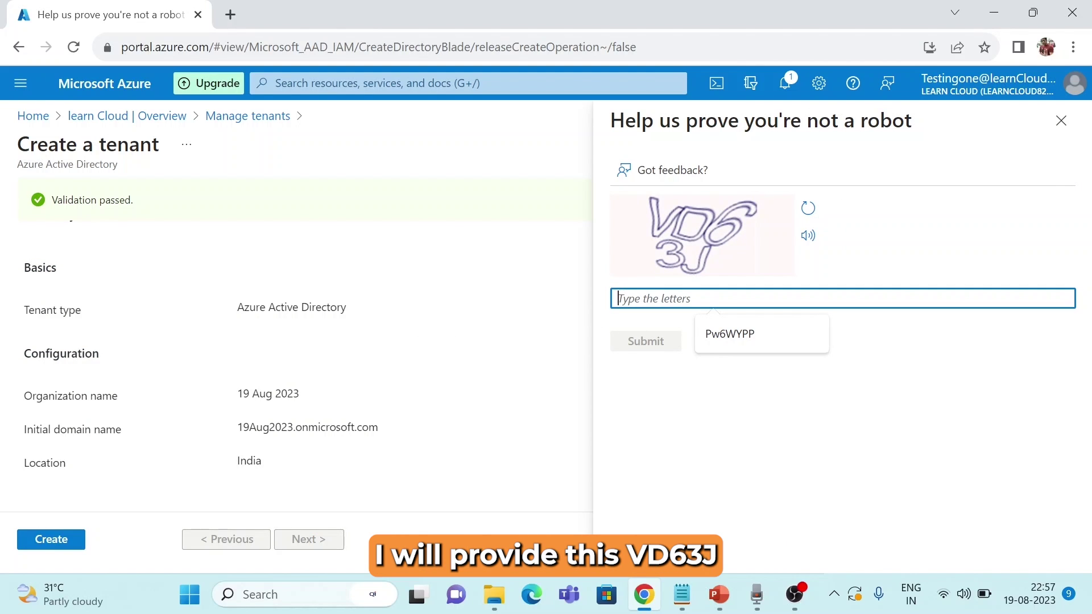
pyautogui.write('VD')
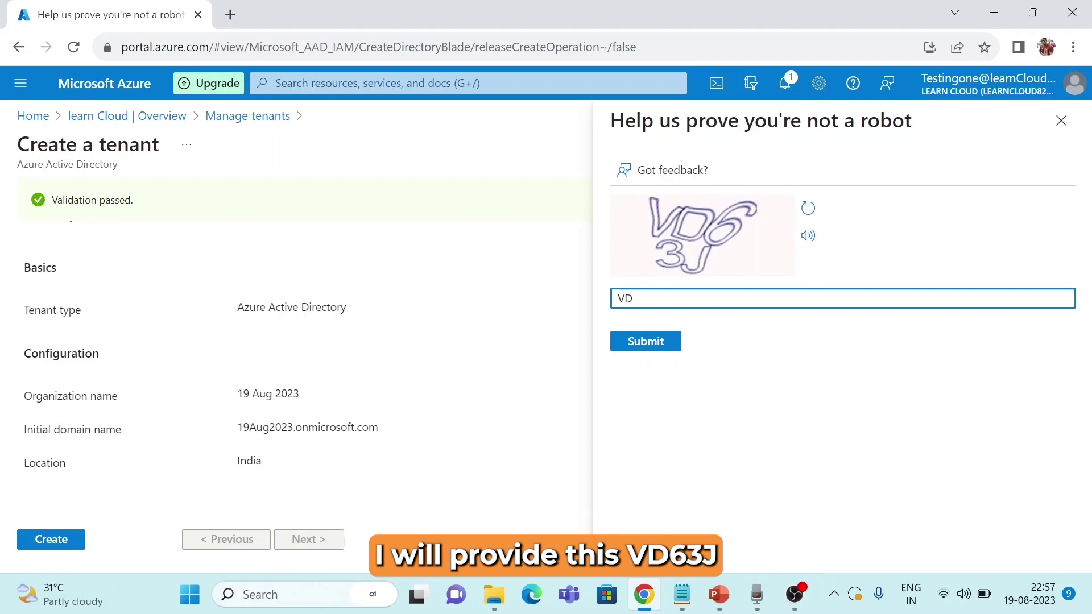
pyautogui.write('63J')
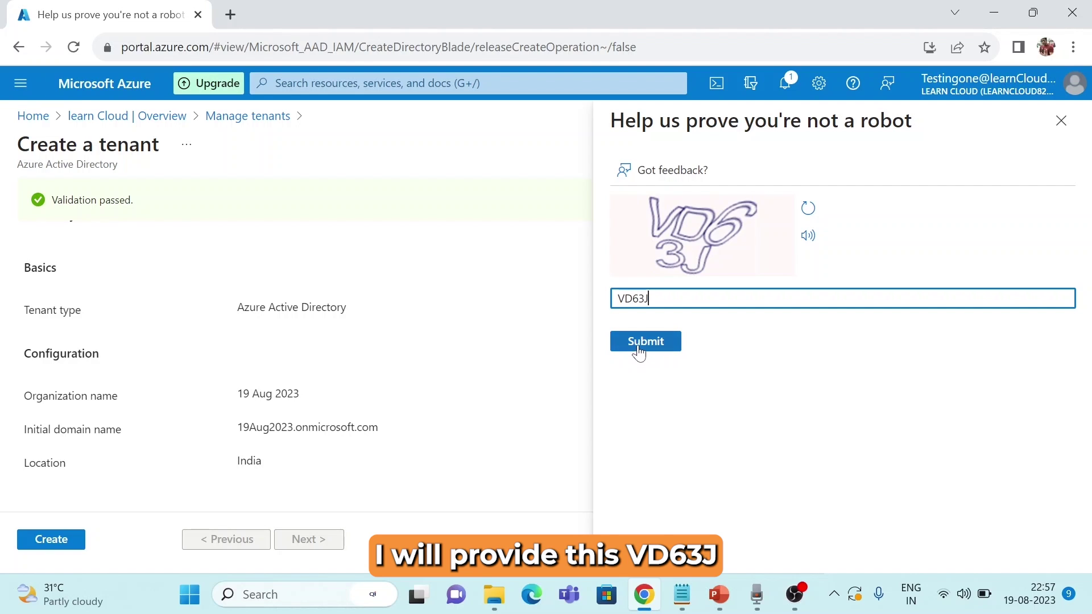
pyautogui.click(639, 353)
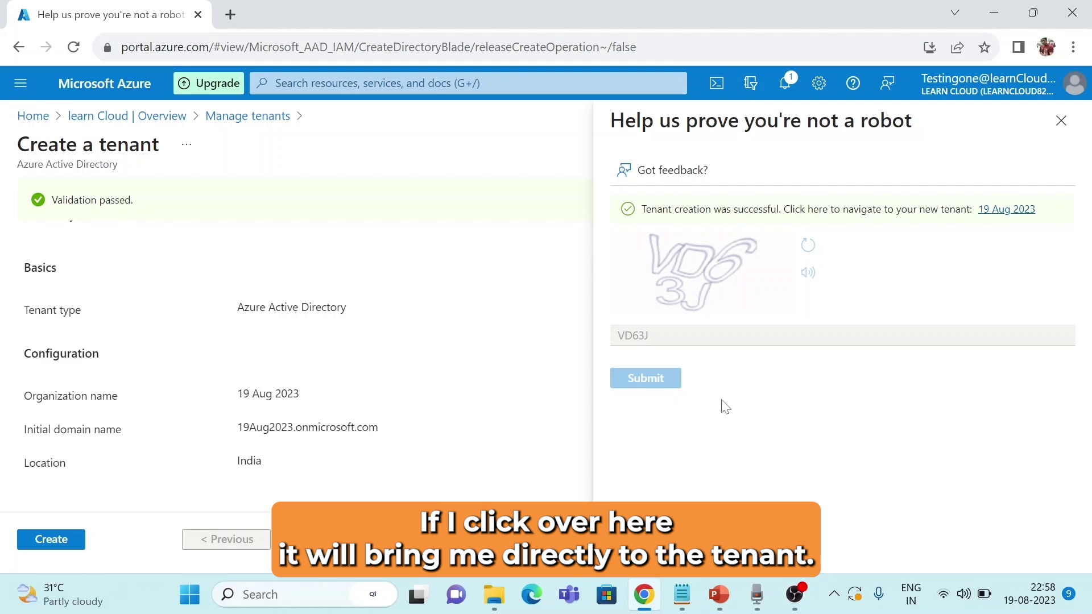
# Step: Open the new 19 Aug 2023 tenant and check which domains its new-user form offers
pyautogui.click(1002, 211)
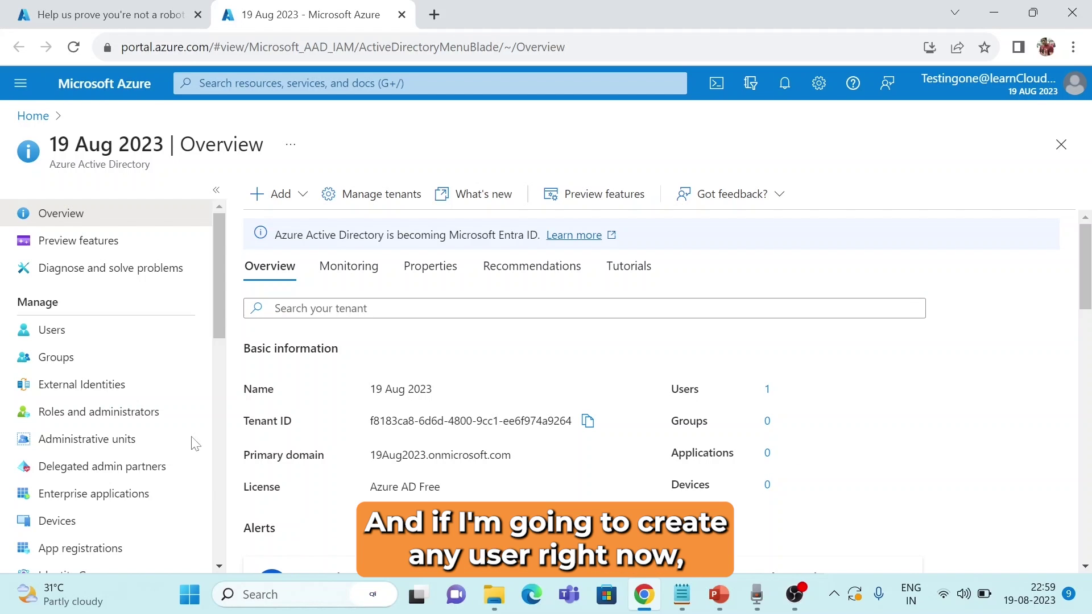
pyautogui.click(101, 343)
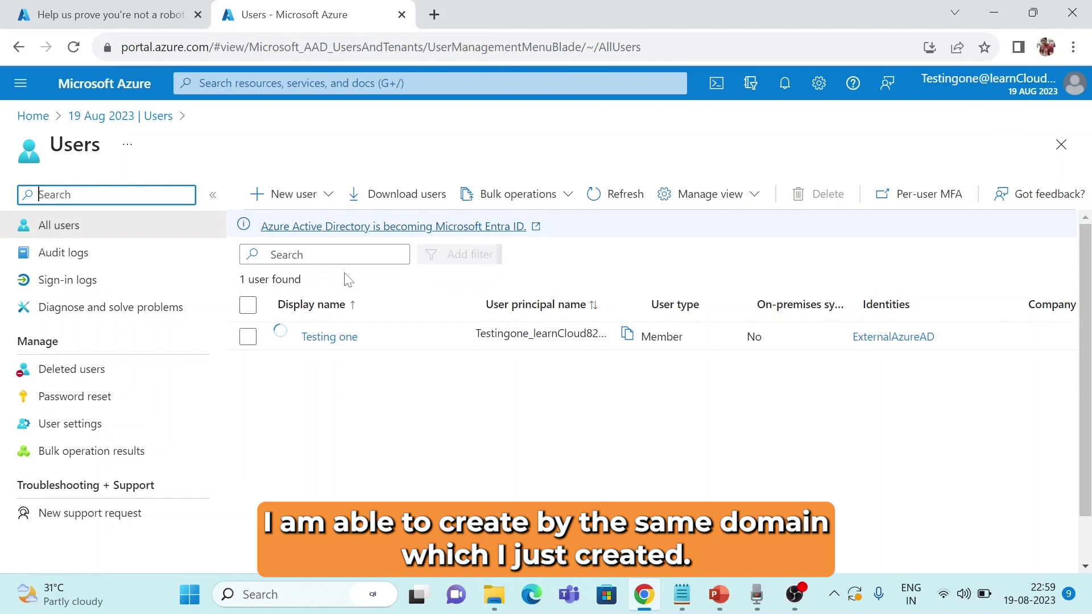
pyautogui.click(292, 194)
pyautogui.click(323, 249)
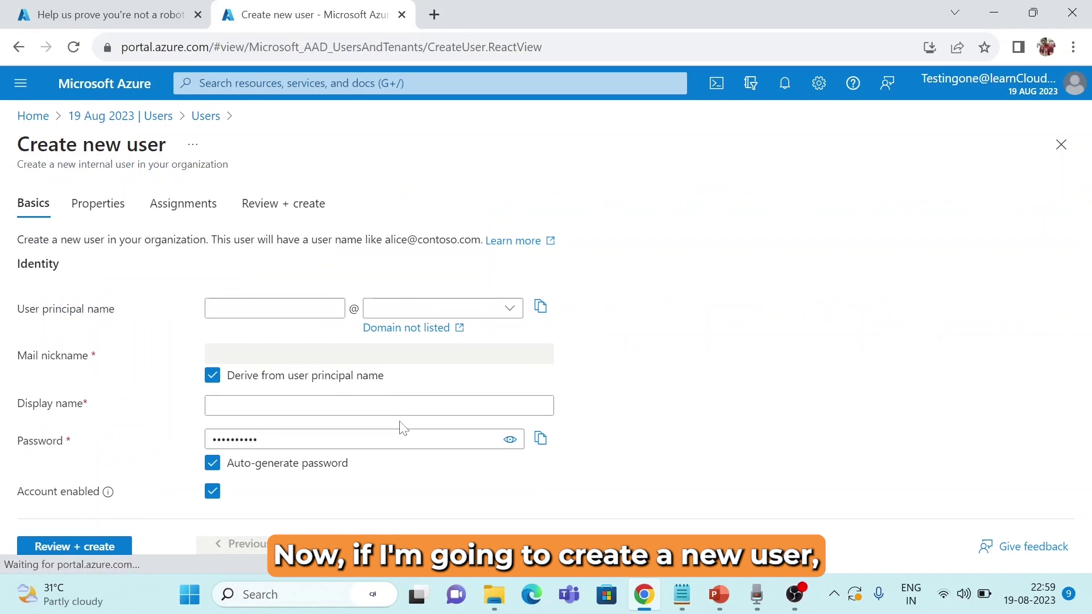
pyautogui.click(506, 311)
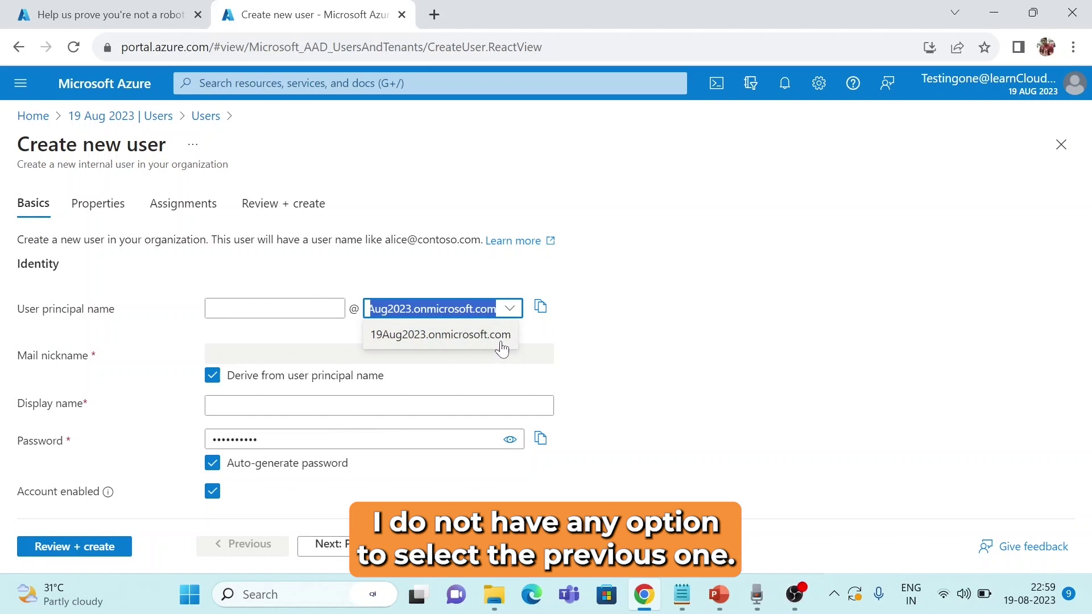
pyautogui.click(551, 347)
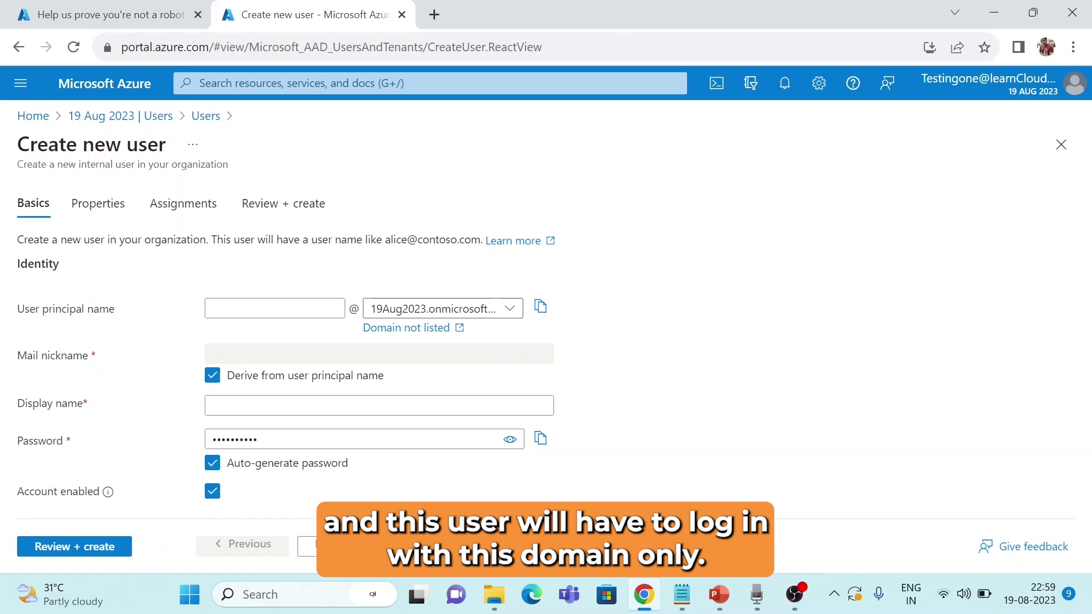
# Step: Enter Test1 as the new user's principal name, discard the unsaved form and return to the portal home page
pyautogui.click(274, 308)
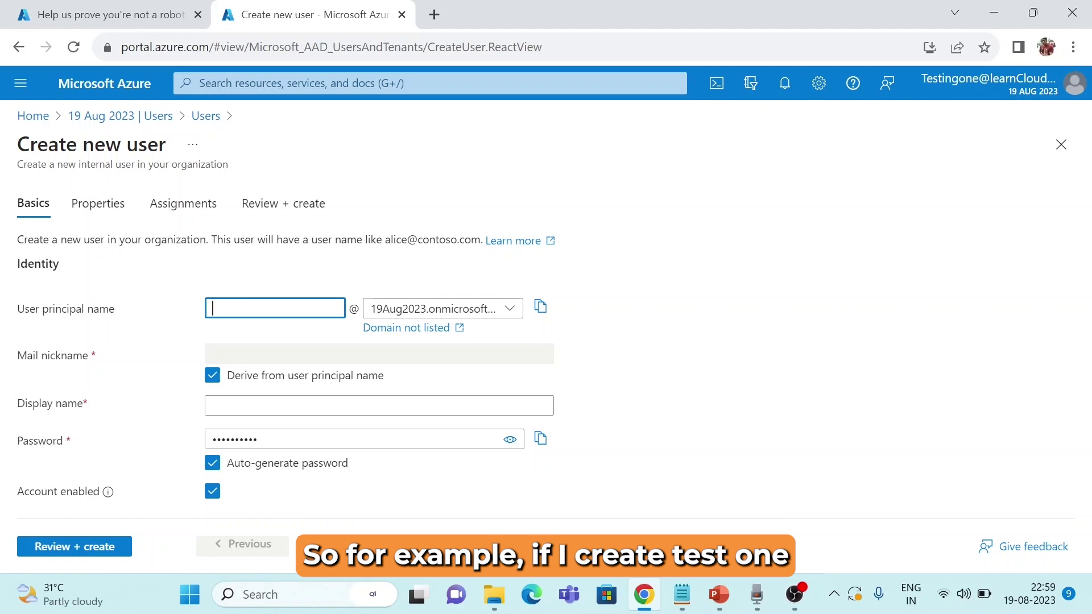
pyautogui.write('Test1')
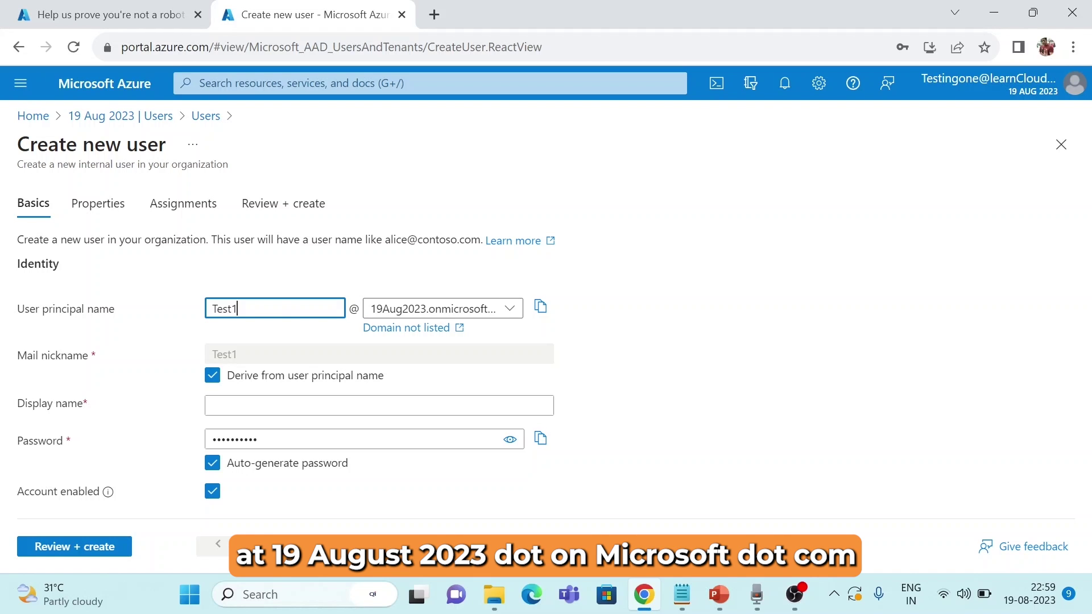
pyautogui.click(660, 343)
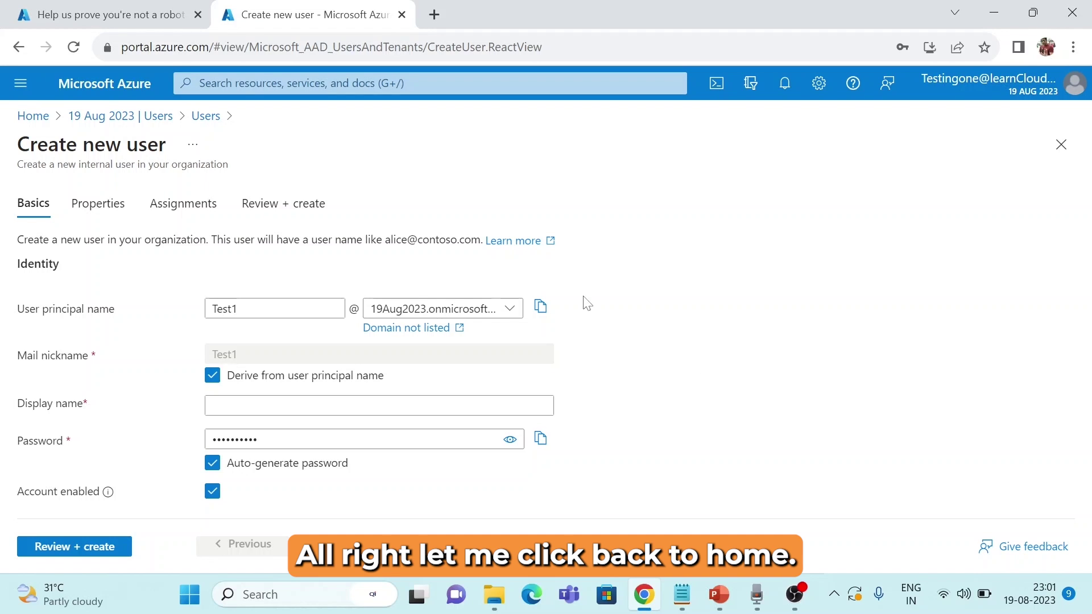
pyautogui.click(35, 116)
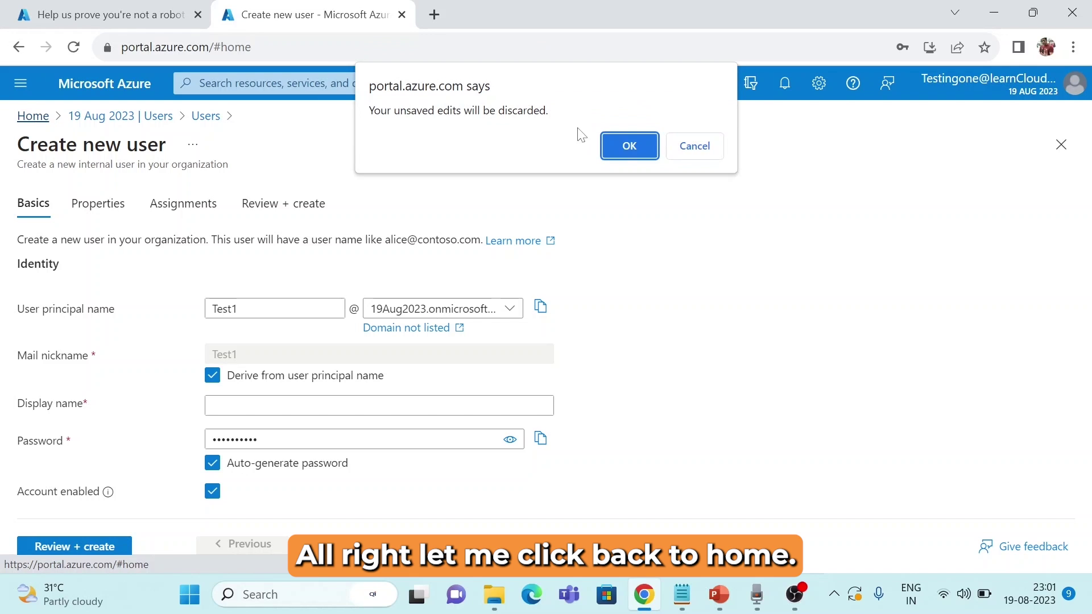
pyautogui.click(625, 146)
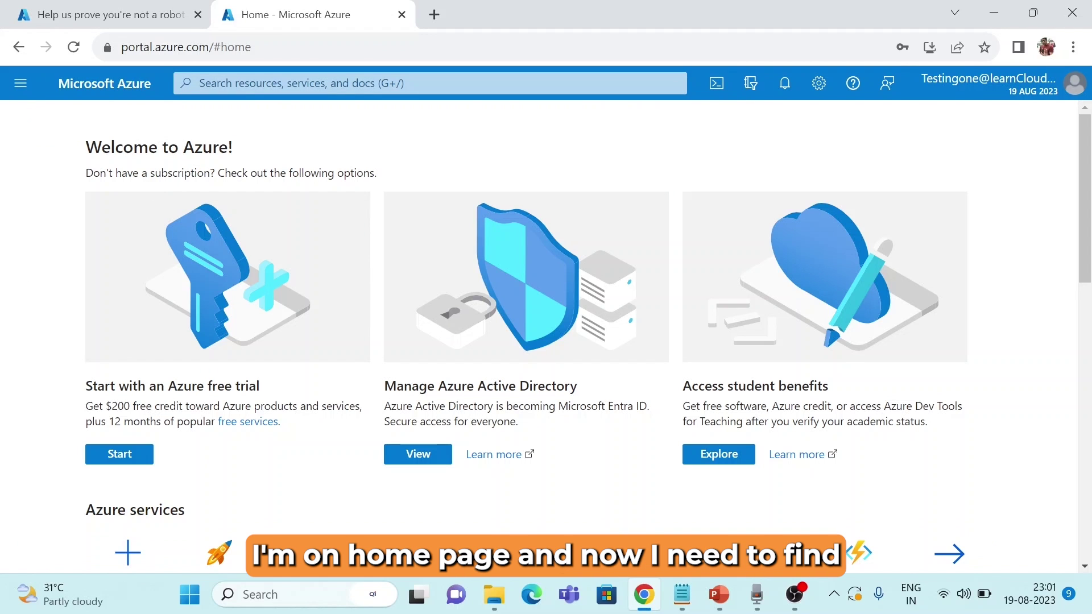
# Step: Search the portal for azure, open the Azure Active Directory service and display its list of manageable tenants
pyautogui.click(201, 83)
pyautogui.write('azure')
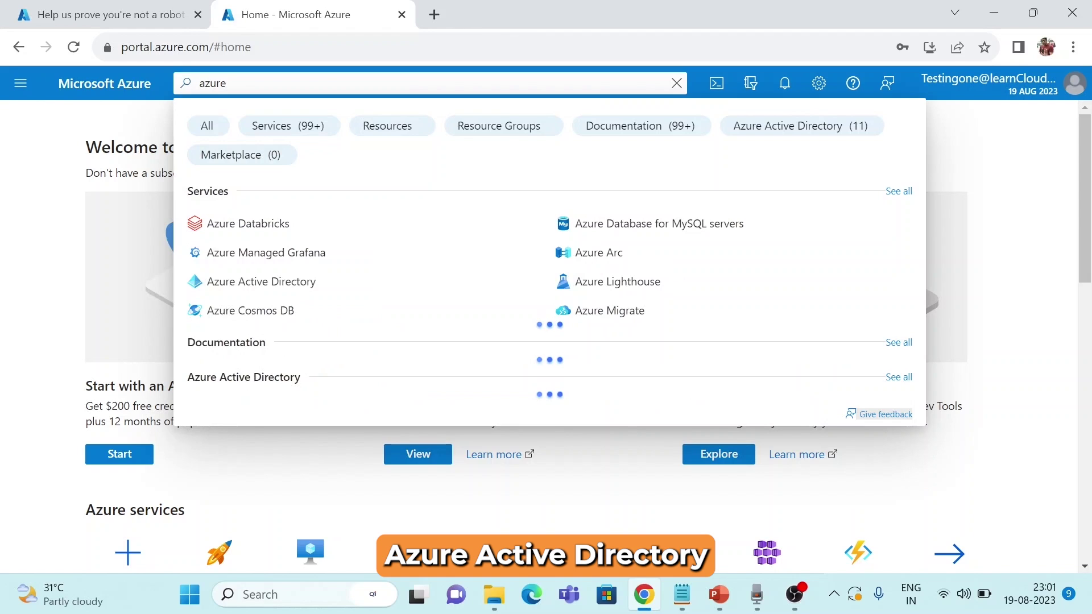
pyautogui.click(299, 282)
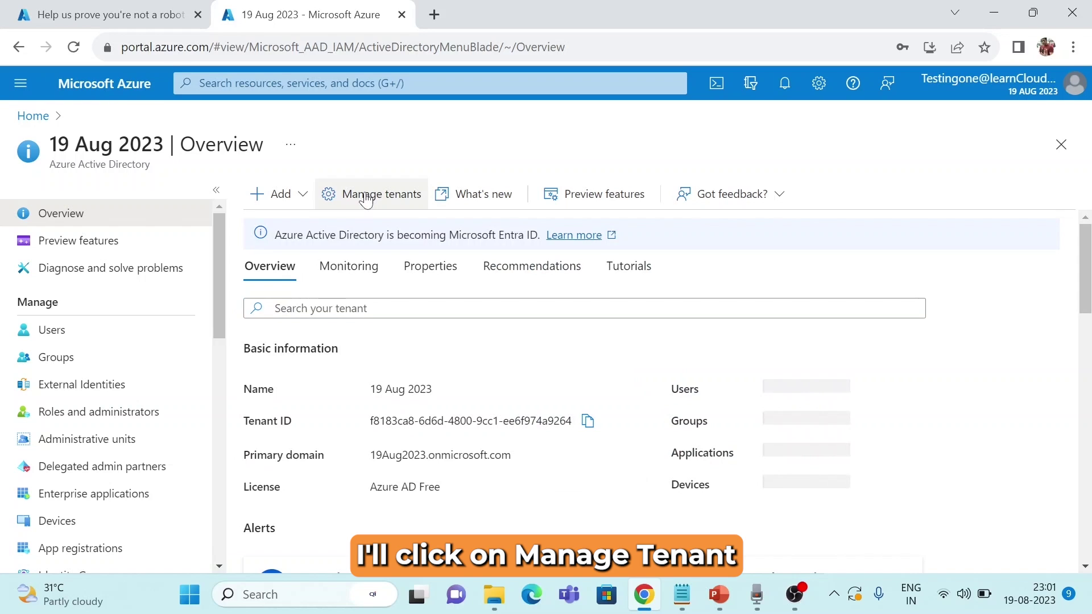
pyautogui.click(365, 199)
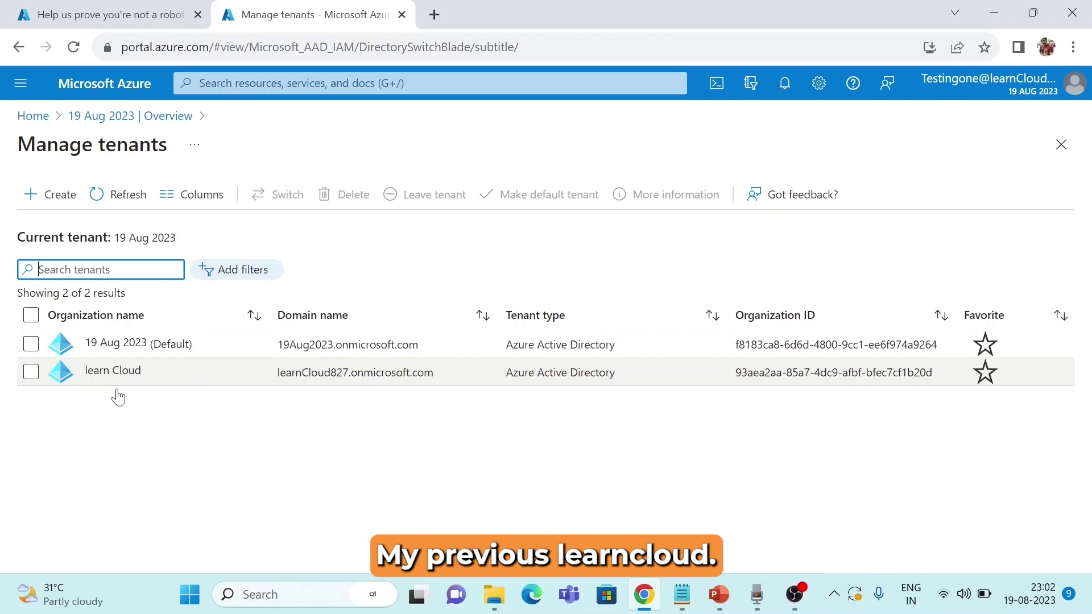
# Step: Set the learn Cloud tenant as the default tenant and confirm the change
pyautogui.click(31, 372)
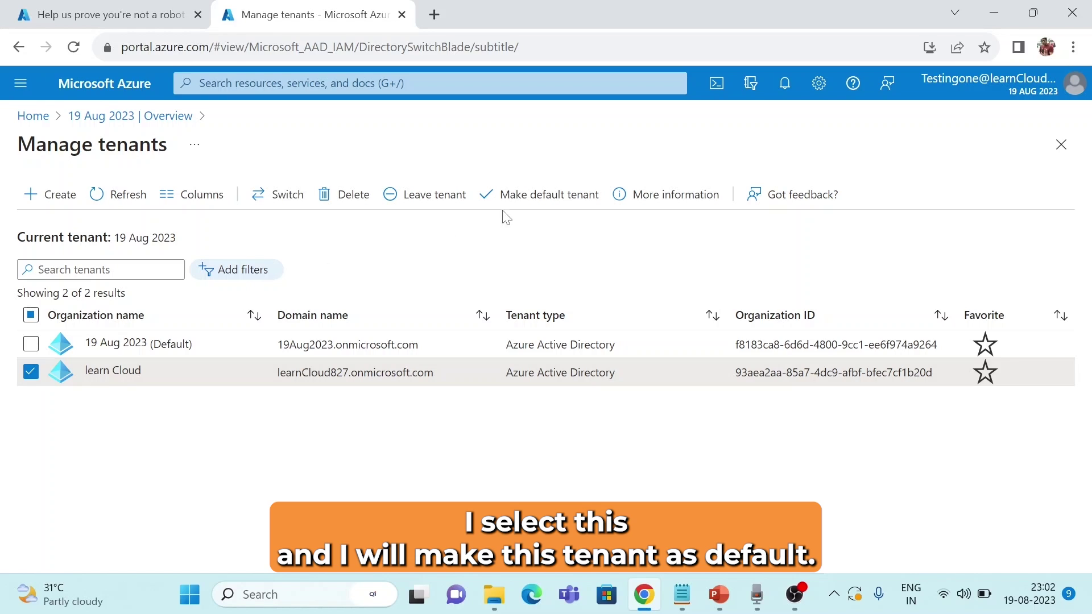
pyautogui.click(550, 196)
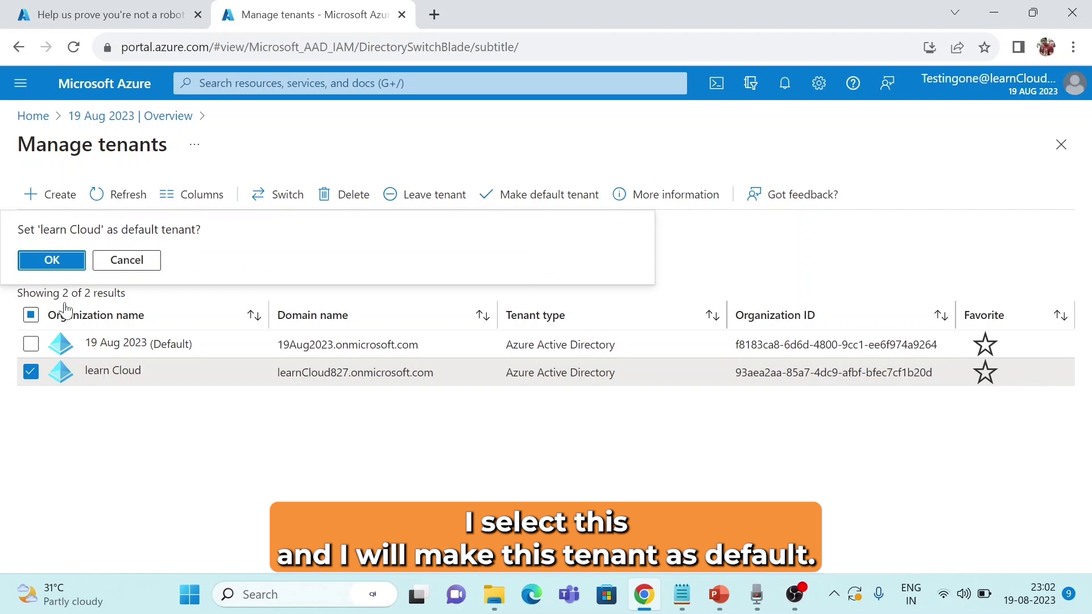
pyautogui.click(51, 261)
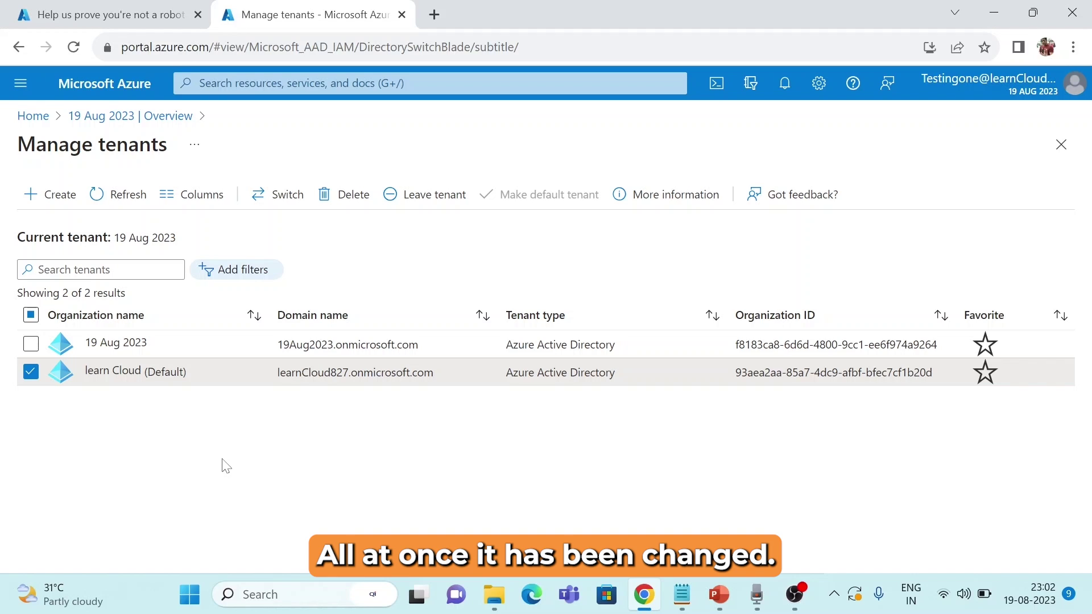
# Step: Switch to the learn Cloud tenant, postponing the authenticator setup, and check which tenant is marked as default in the tenant list
pyautogui.click(284, 207)
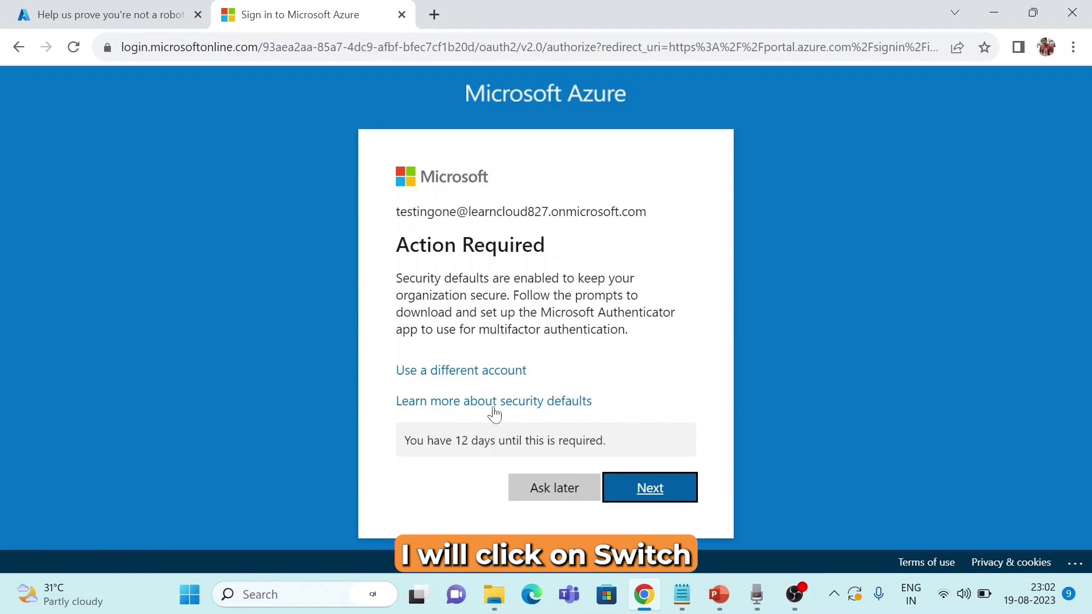
pyautogui.click(530, 488)
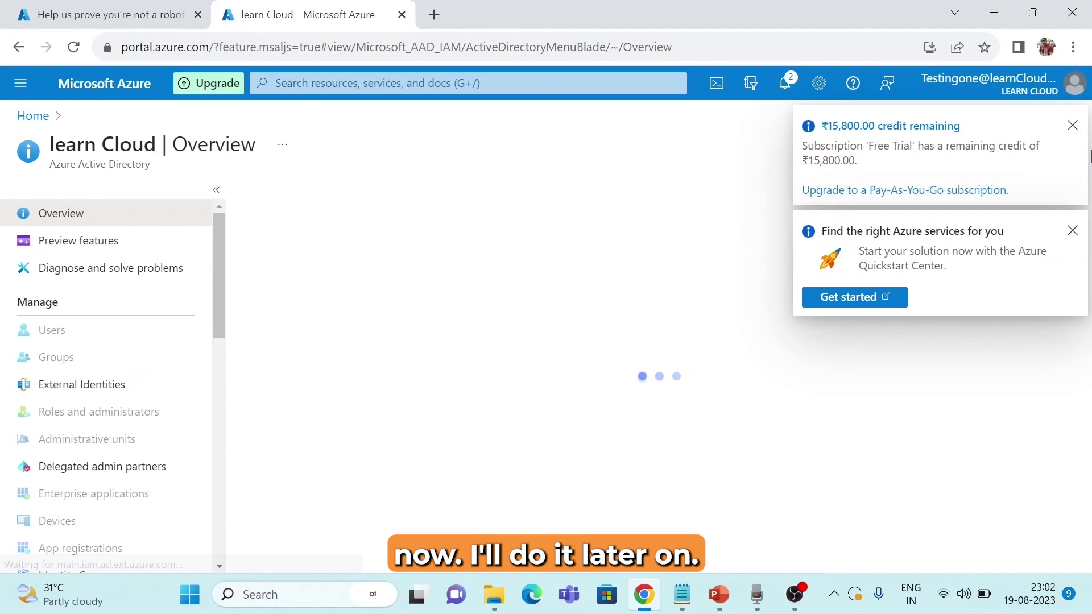
pyautogui.click(1073, 125)
pyautogui.click(1073, 126)
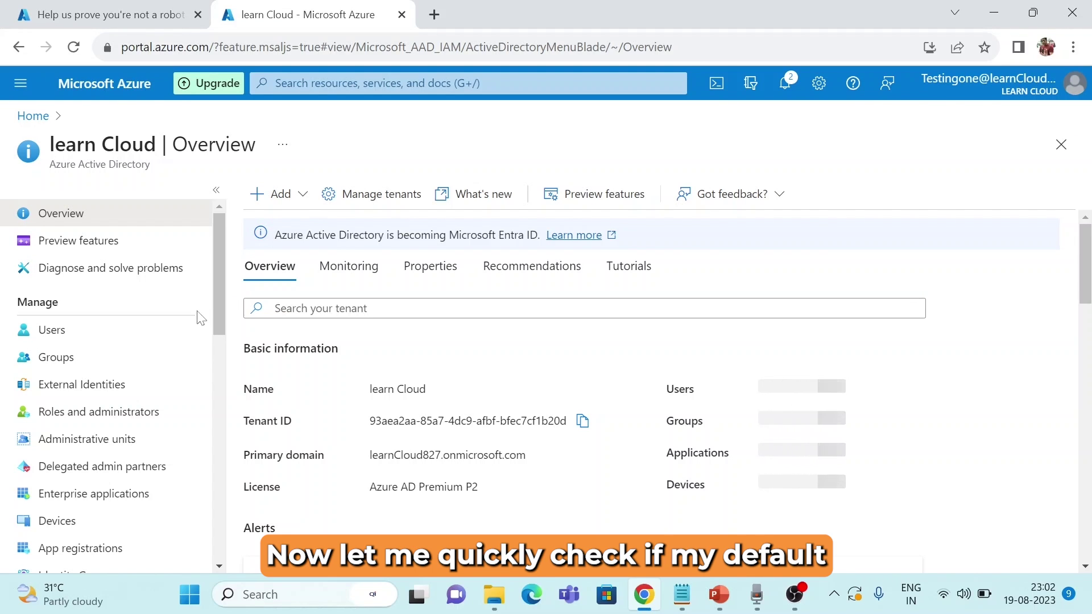
pyautogui.click(395, 199)
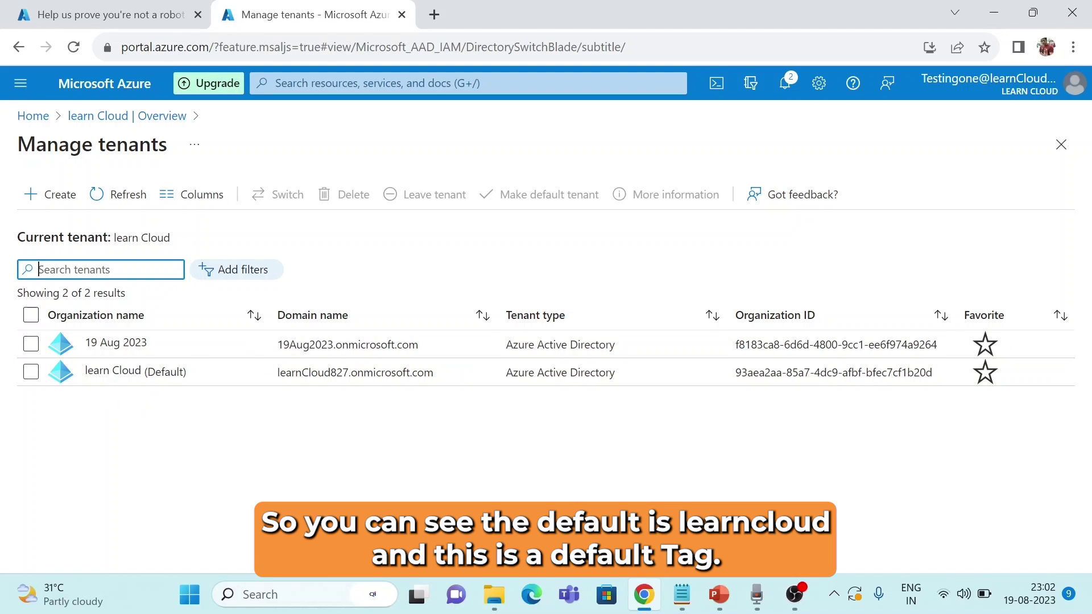
# Step: Open the new internal user form from the learn Cloud user list and check which domains it offers
pyautogui.click(33, 116)
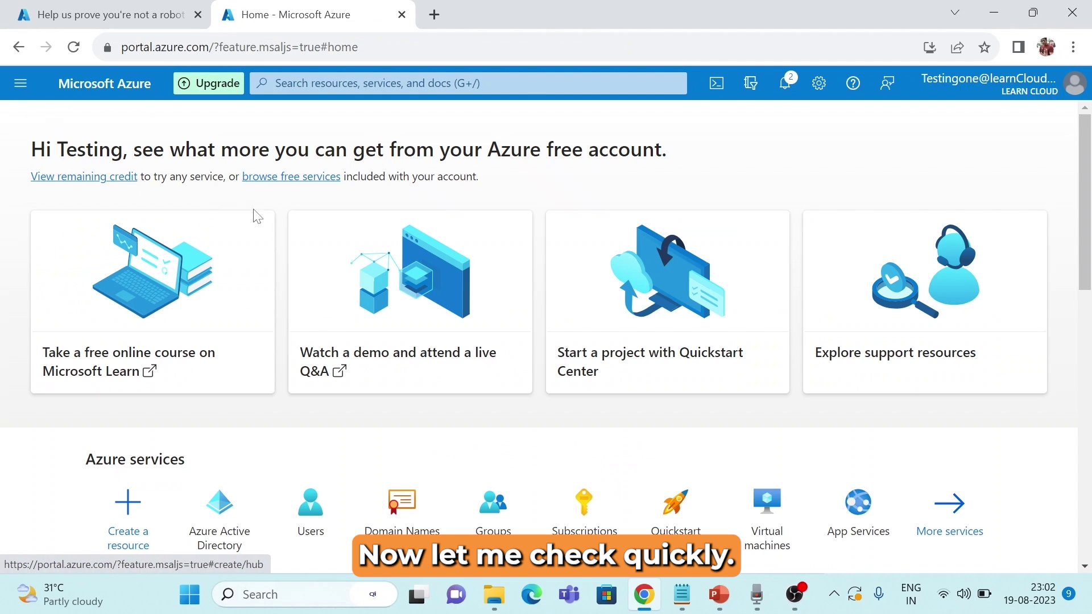
pyautogui.click(304, 533)
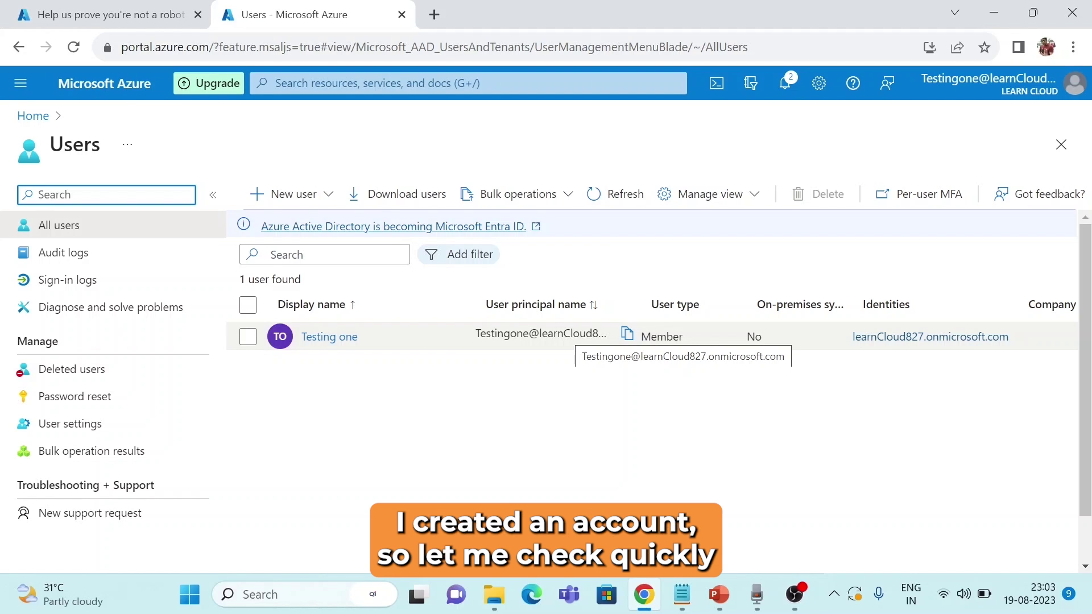
pyautogui.click(319, 194)
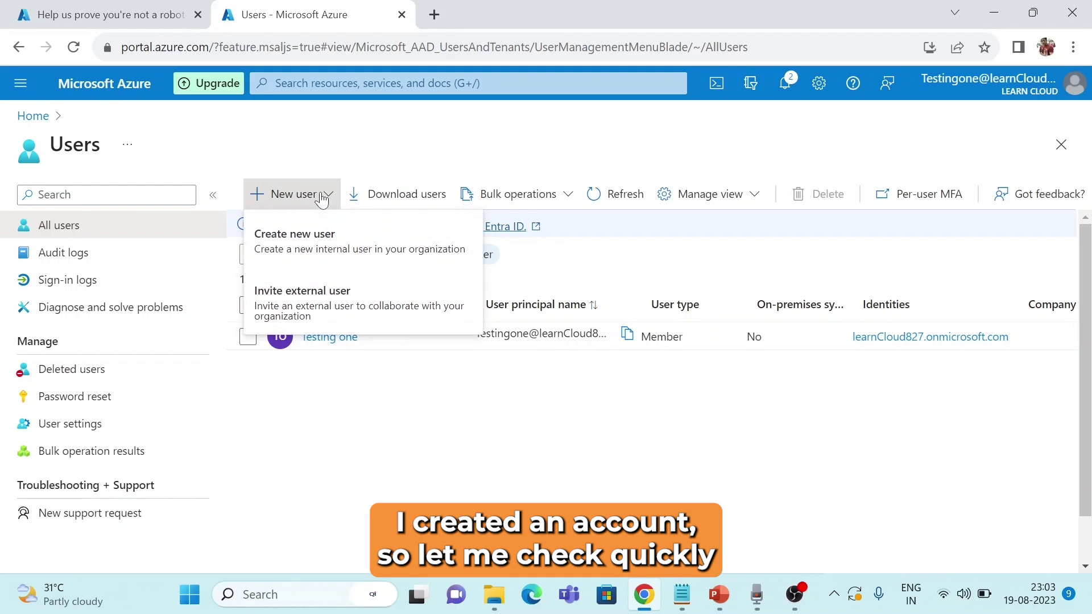
pyautogui.click(319, 238)
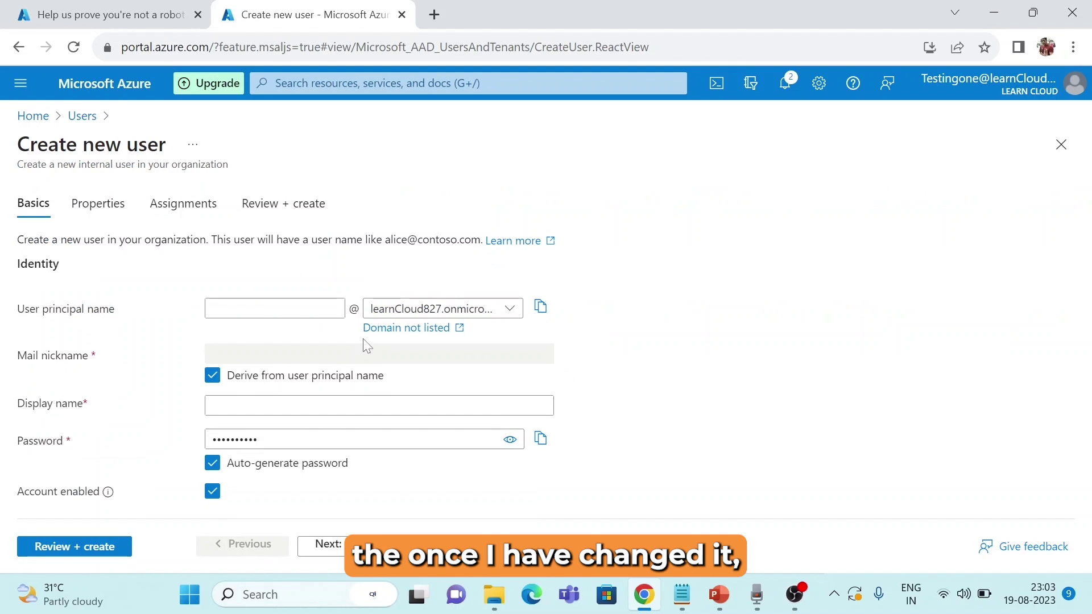
pyautogui.click(375, 309)
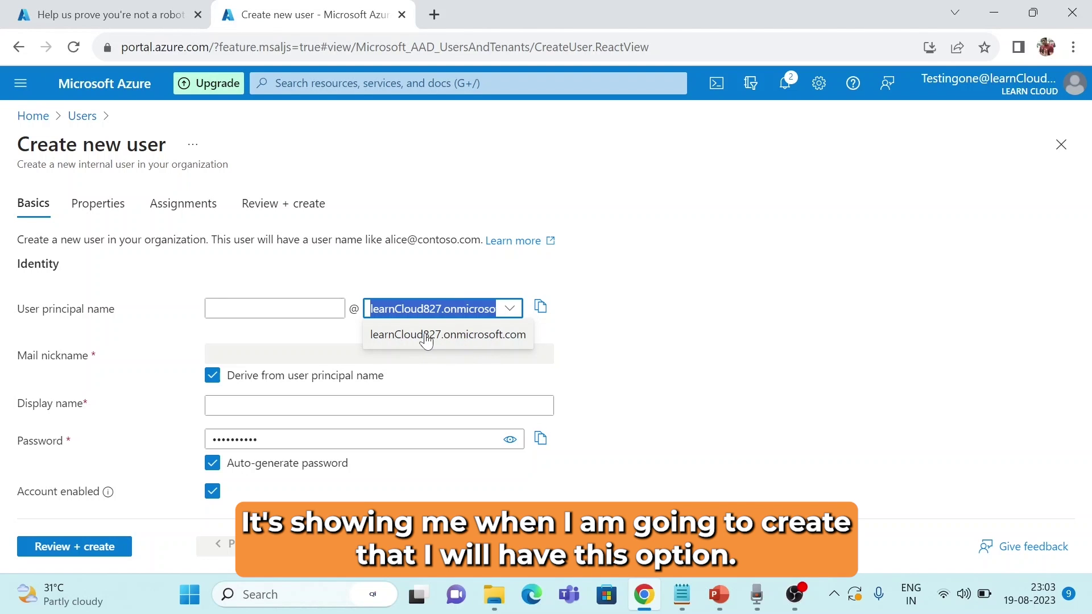
pyautogui.click(668, 351)
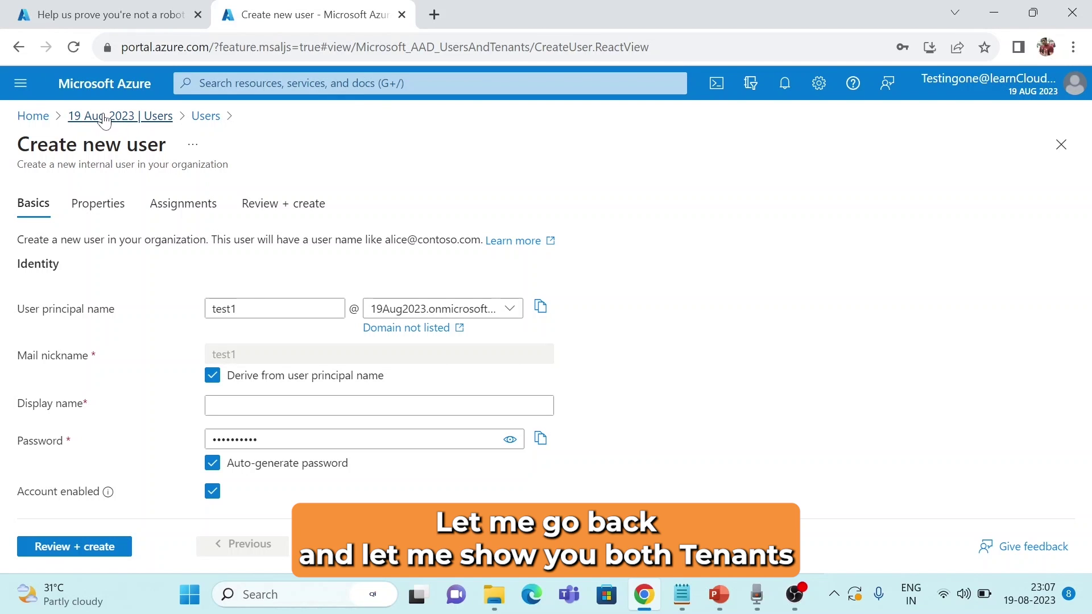
# Step: Discard the unsaved test1 user form and display the manageable tenants from the 19 Aug 2023 overview
pyautogui.click(105, 121)
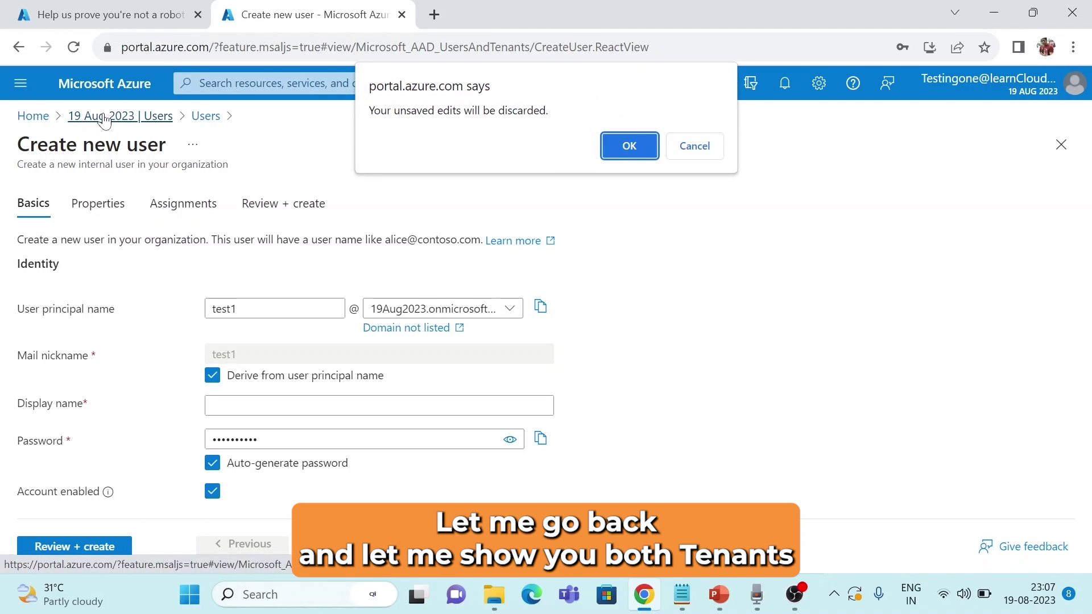
pyautogui.click(626, 147)
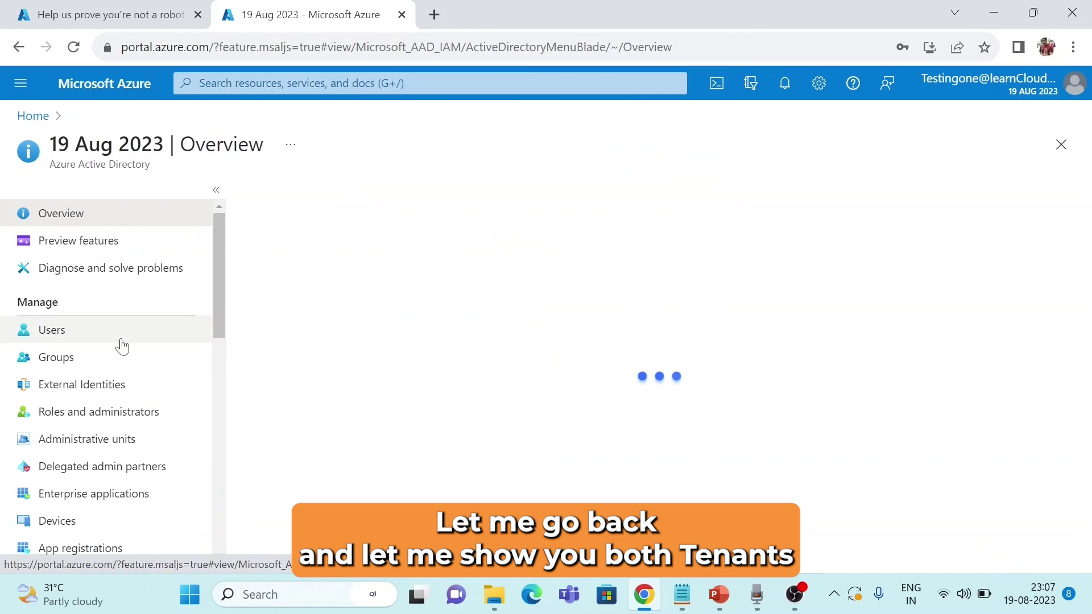
pyautogui.click(376, 197)
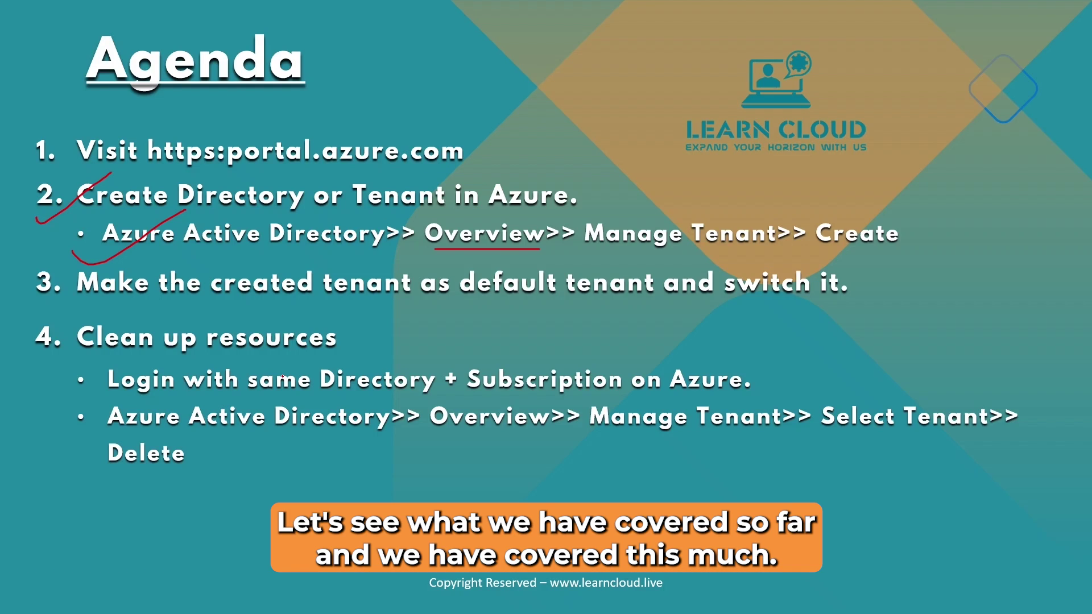
pyautogui.moveTo(32, 289); pyautogui.dragTo(211, 233)
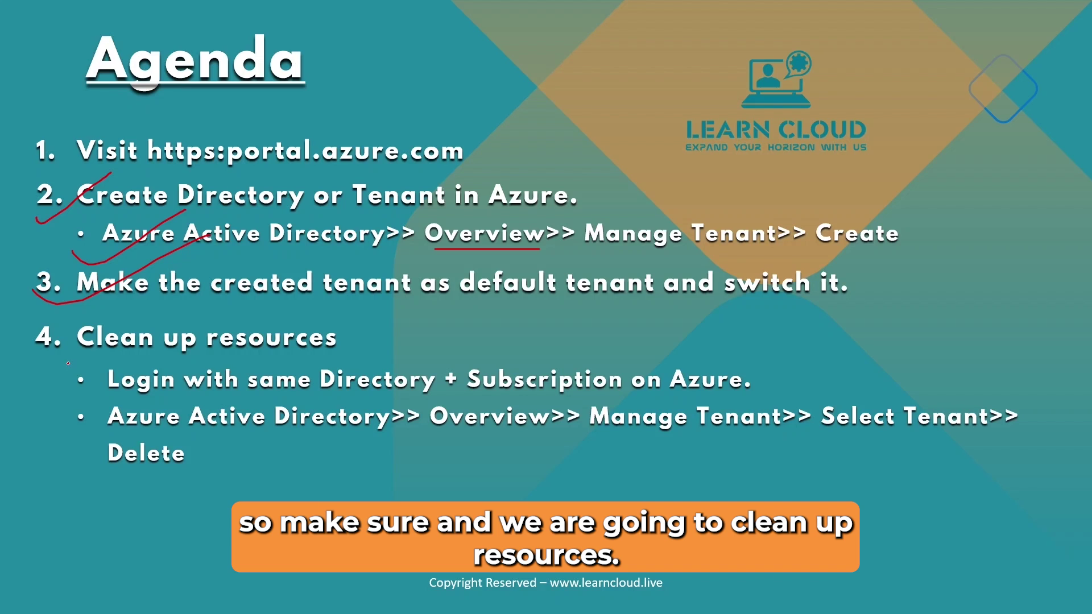
pyautogui.moveTo(114, 401); pyautogui.dragTo(546, 397)
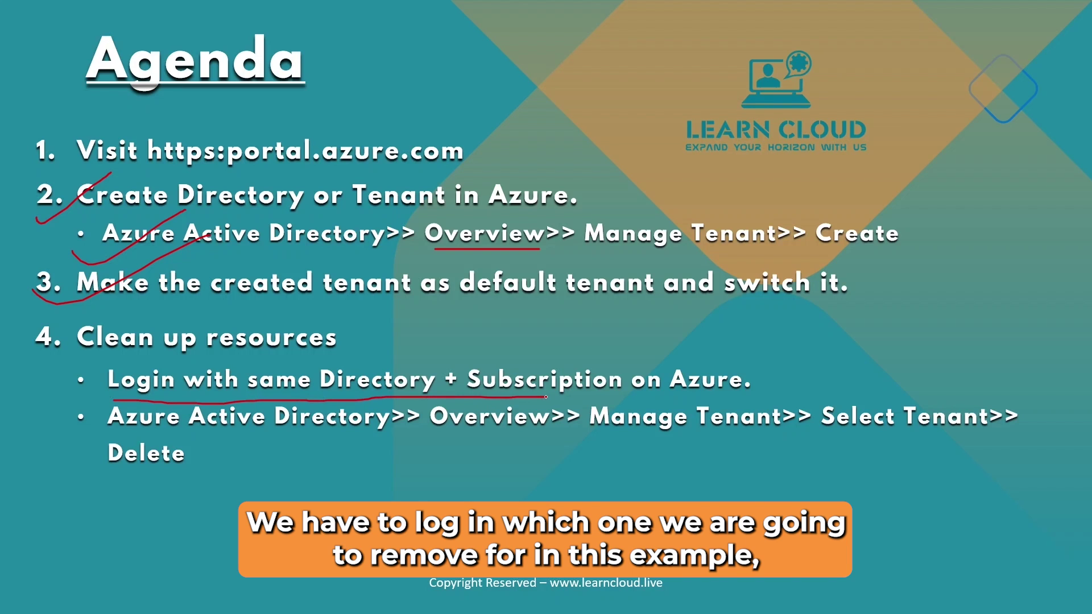
# Step: Switch back to the Azure portal, open Azure Active Directory from the home page and check the current tenant's primary domain
pyautogui.hotkey('alt', 'Tab')
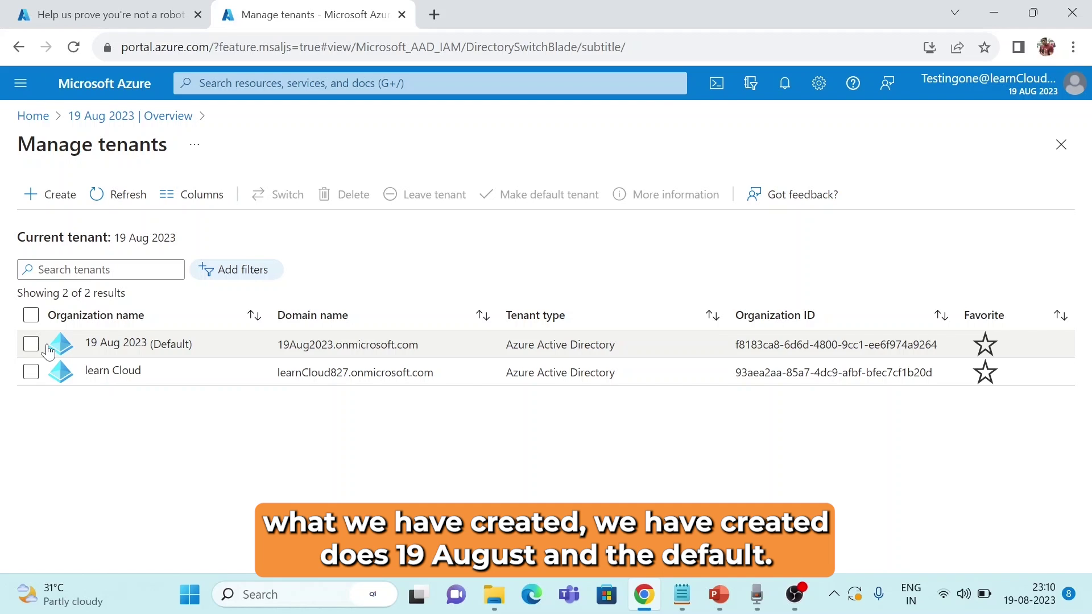
pyautogui.click(42, 120)
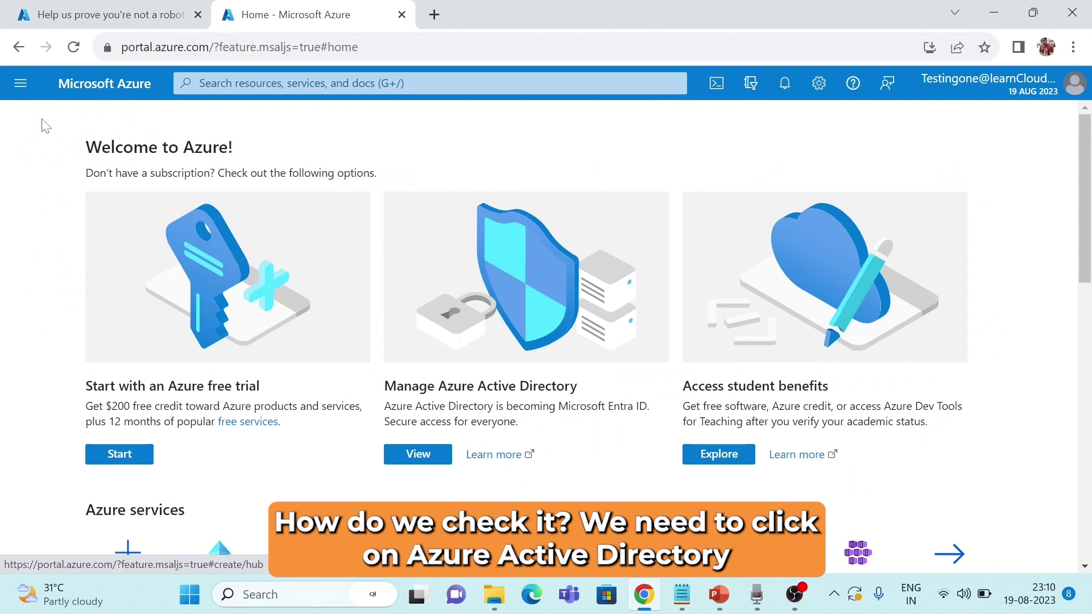
pyautogui.scroll(-2, 224, 452)
pyautogui.click(225, 455)
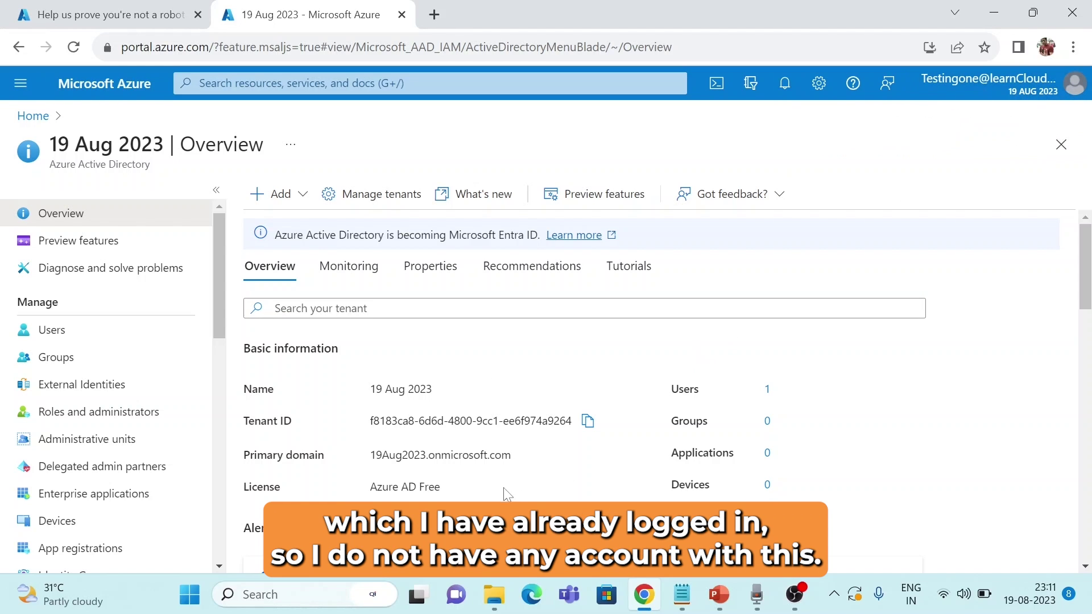
pyautogui.moveTo(369, 455); pyautogui.dragTo(513, 456)
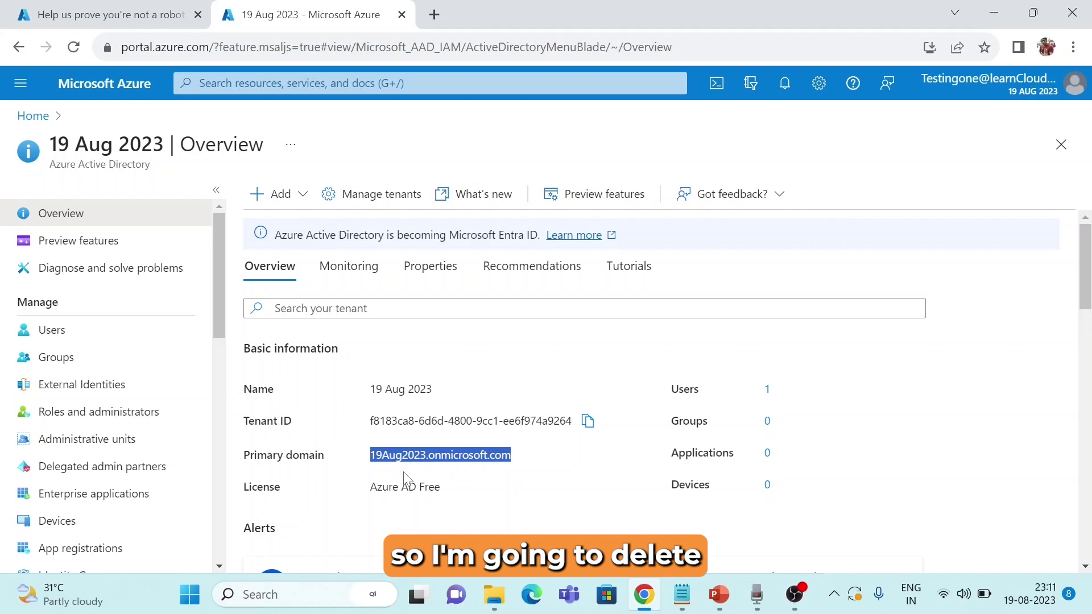
# Step: Open the deletion page for the 19 Aug 2023 tenant and review the status and required action of each resource check
pyautogui.click(384, 196)
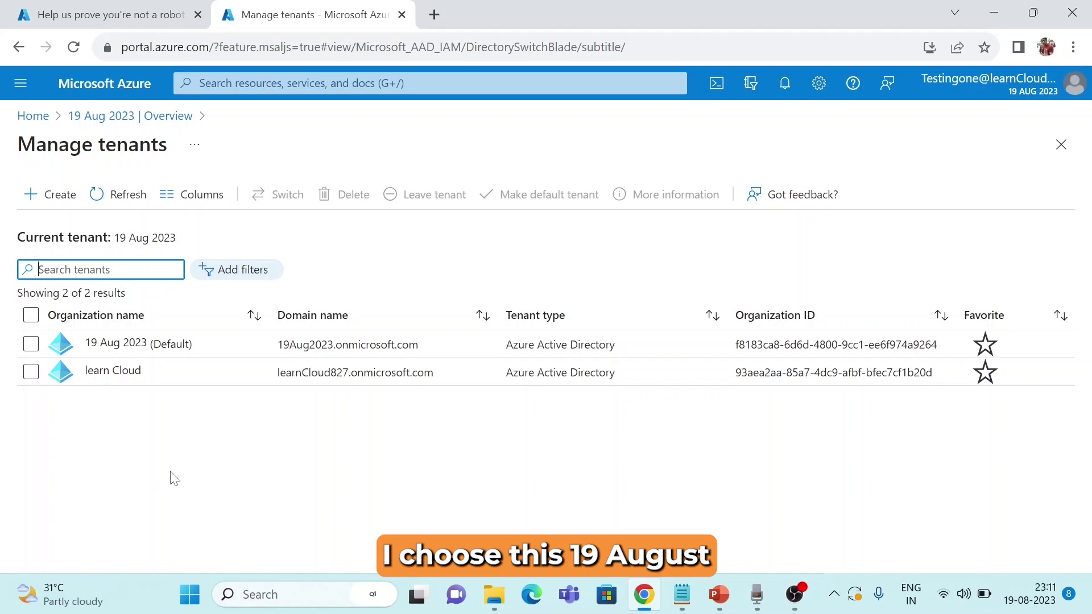
pyautogui.click(31, 343)
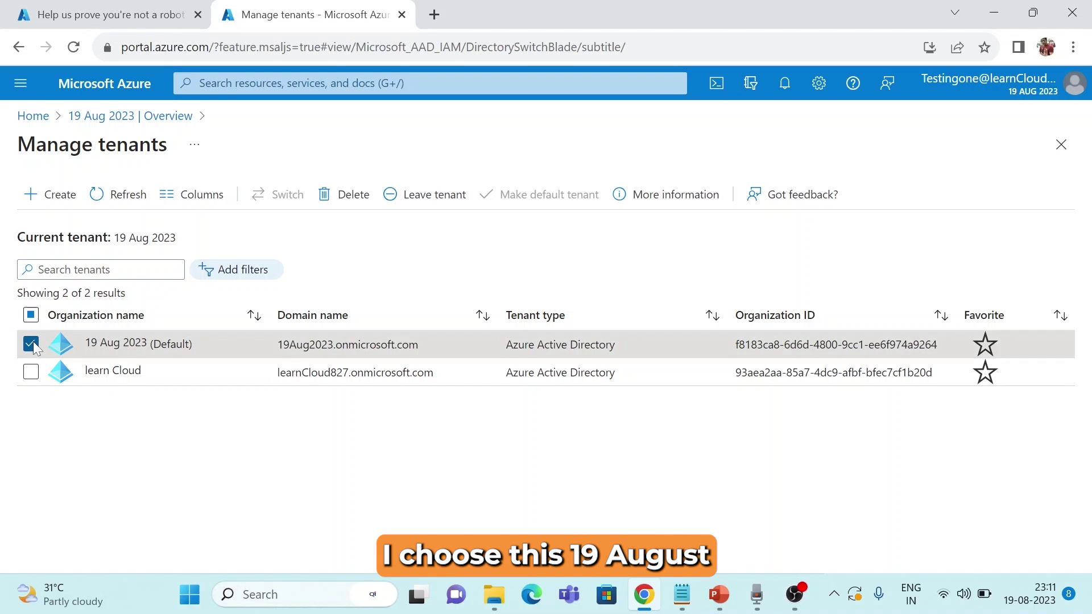
pyautogui.click(351, 198)
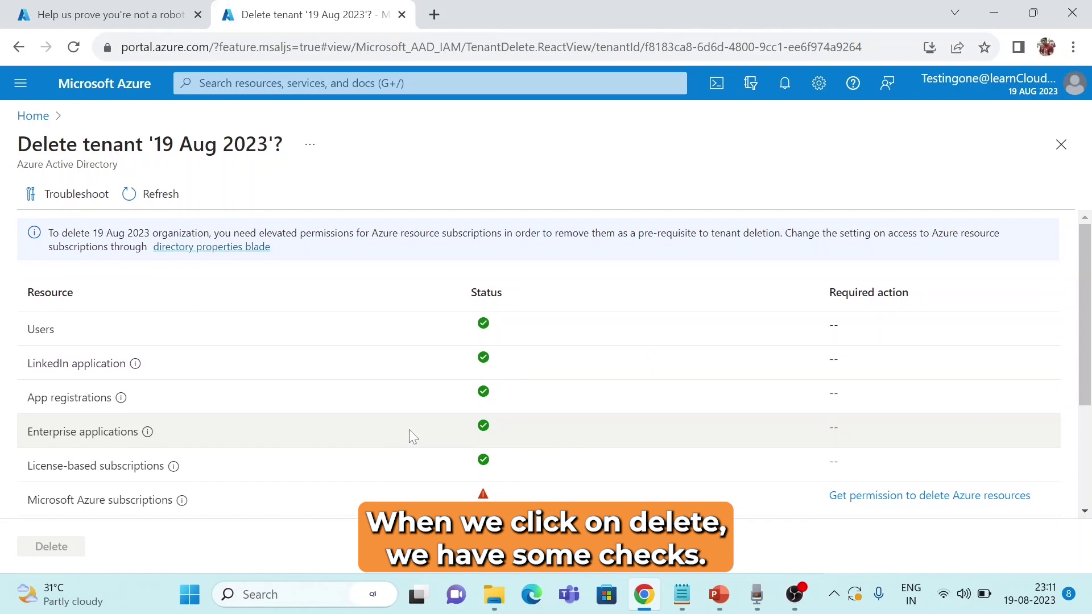
pyautogui.scroll(-2, 409, 430)
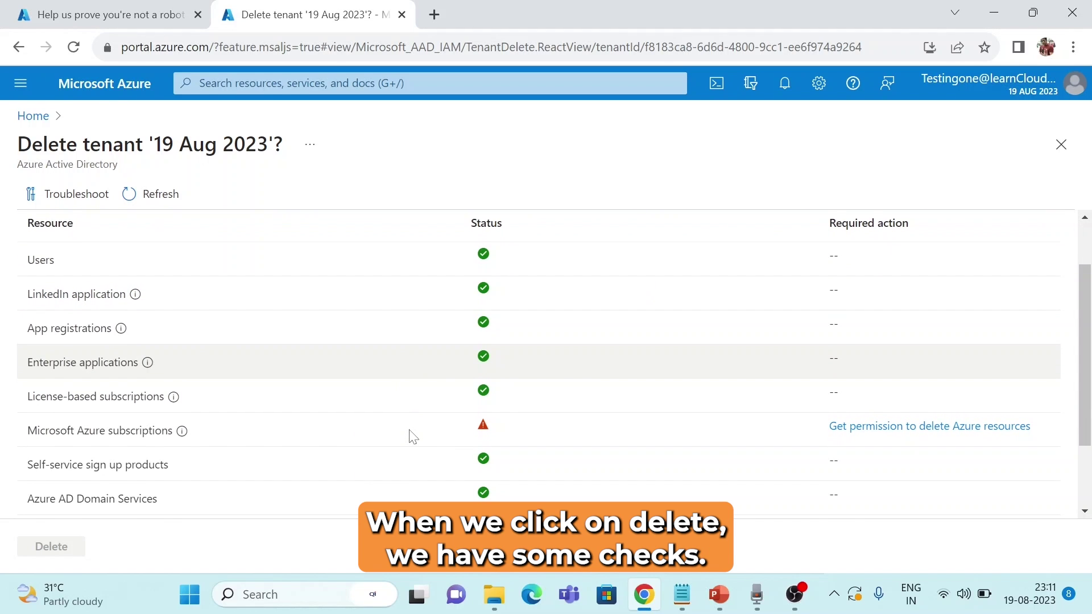
pyautogui.scroll(2, 412, 437)
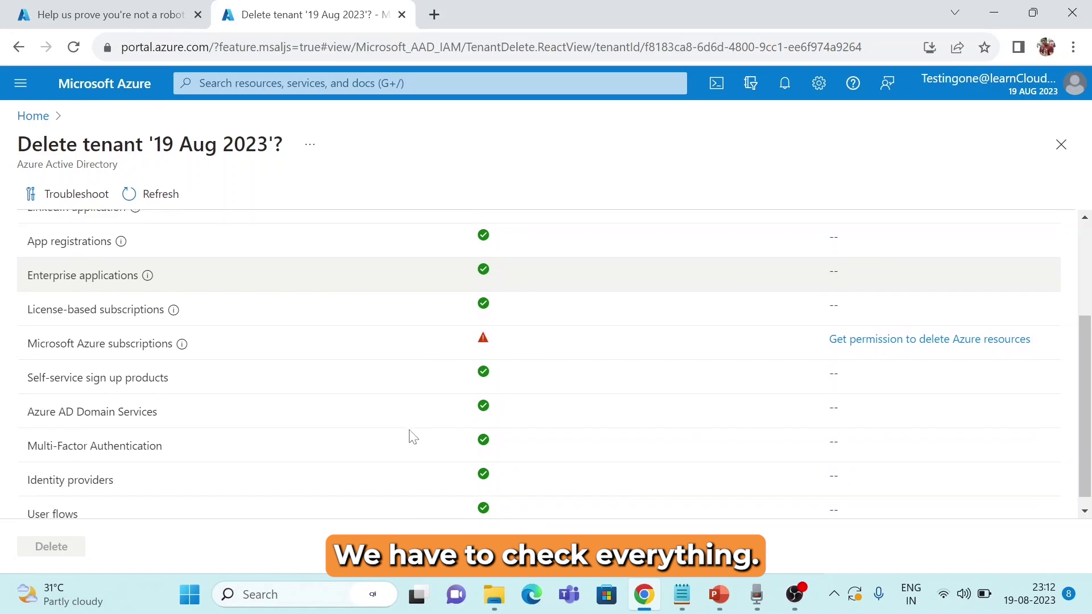
pyautogui.scroll(-2, 445, 486)
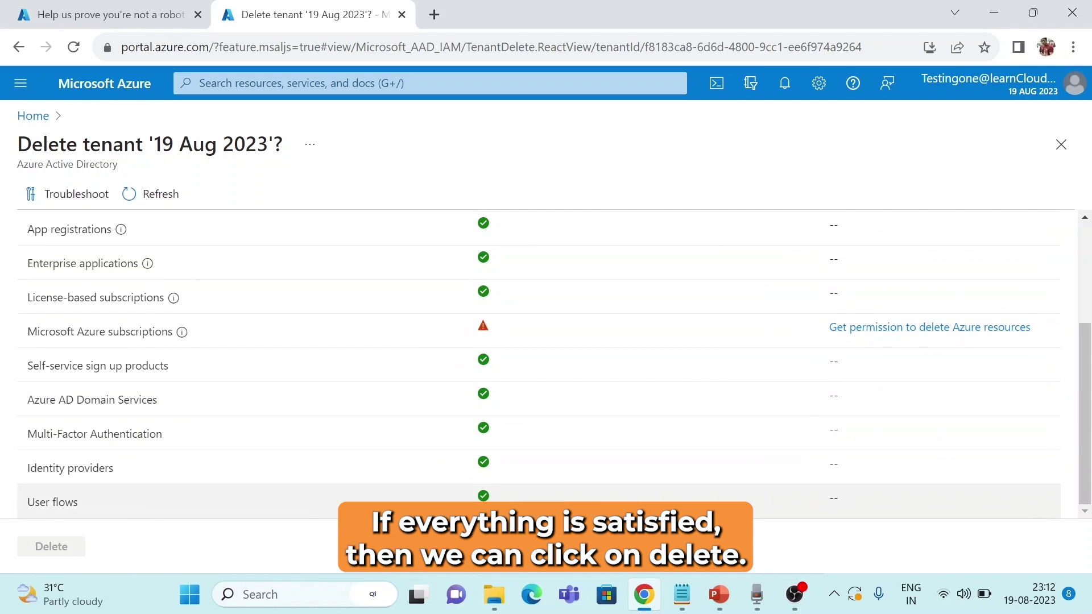